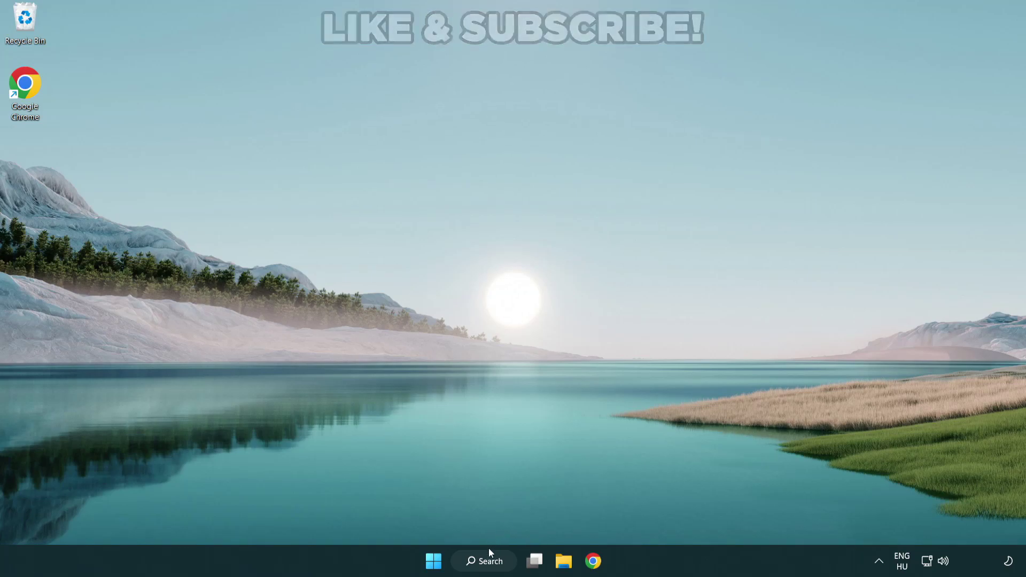
# Step: Search Windows for 'device manager' to bring up Device Manager as the best match
pyautogui.click(489, 562)
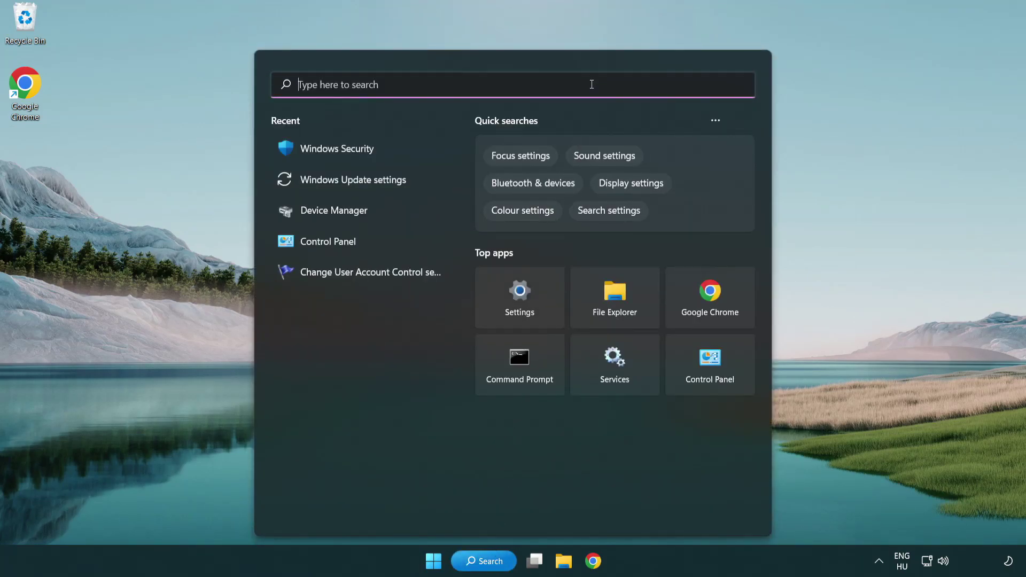
pyautogui.write('device m')
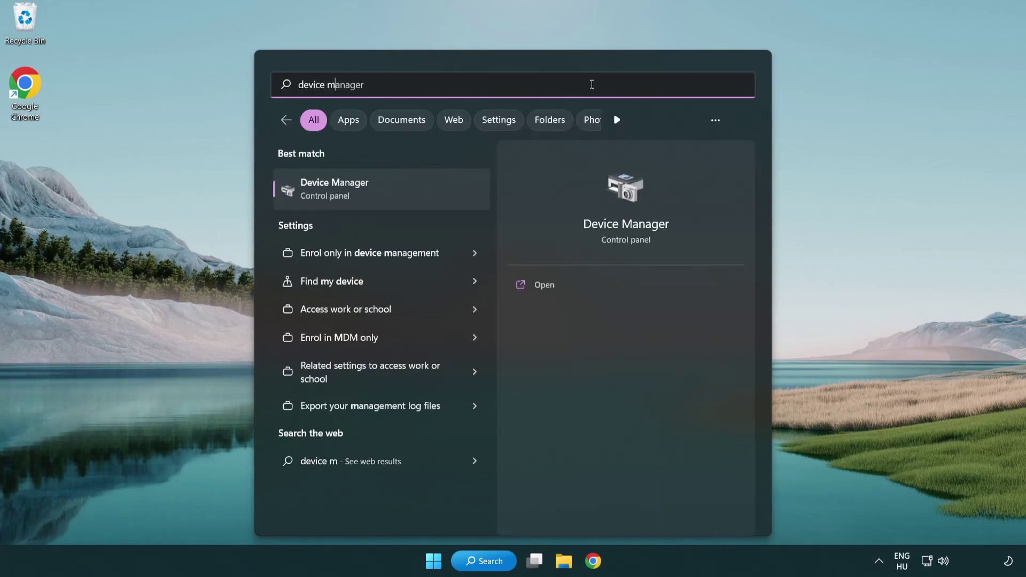
pyautogui.write('anager')
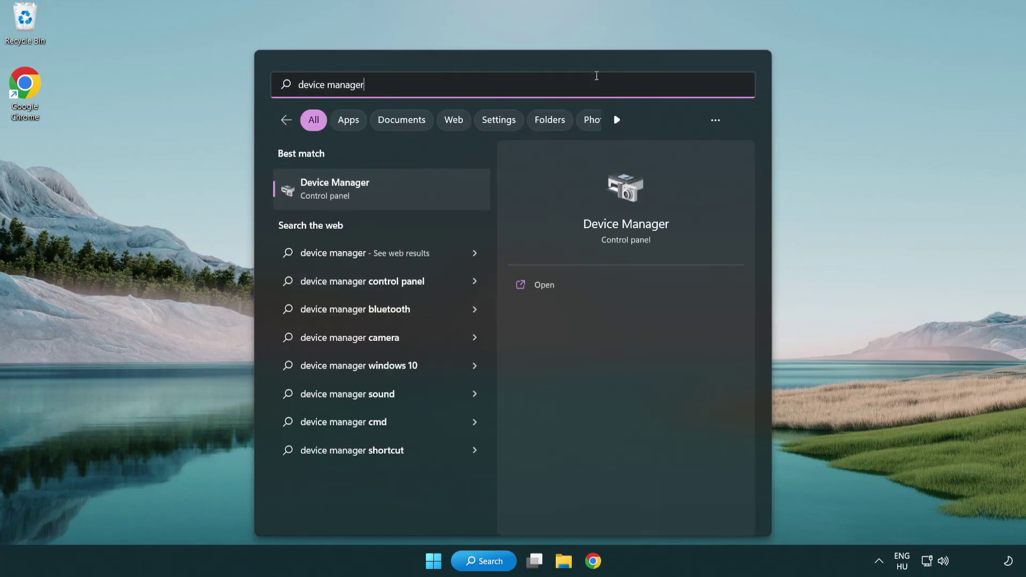
# Step: Have Device Manager search automatically for an updated VMware SVGA 3D display driver
pyautogui.click(410, 193)
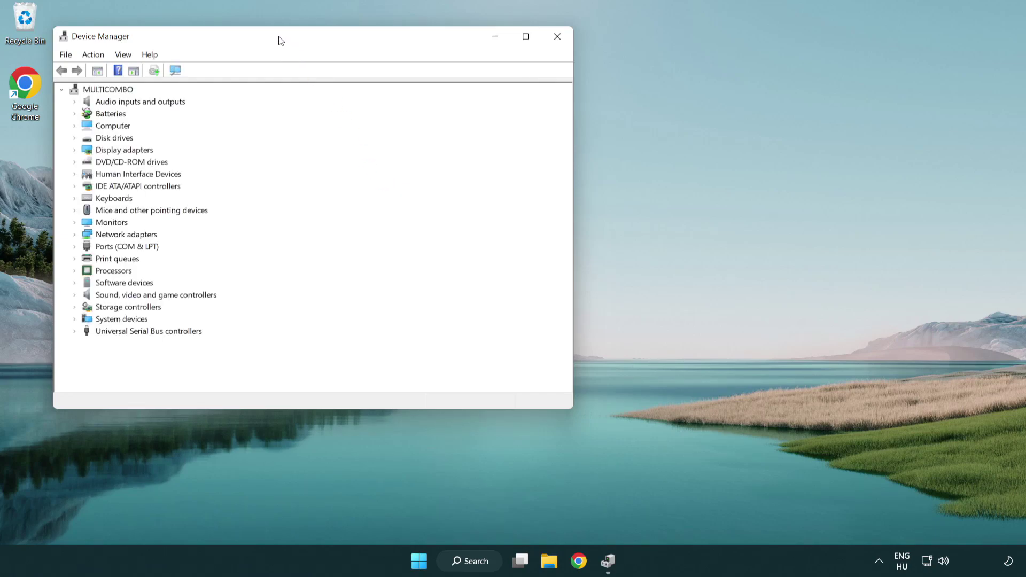
pyautogui.moveTo(280, 40); pyautogui.dragTo(451, 103)
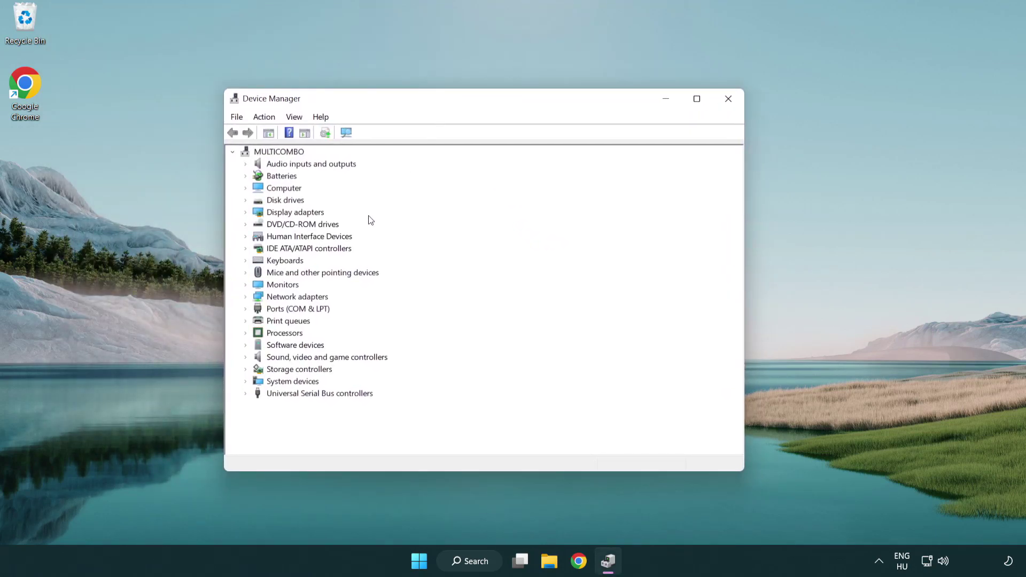
pyautogui.click(281, 216)
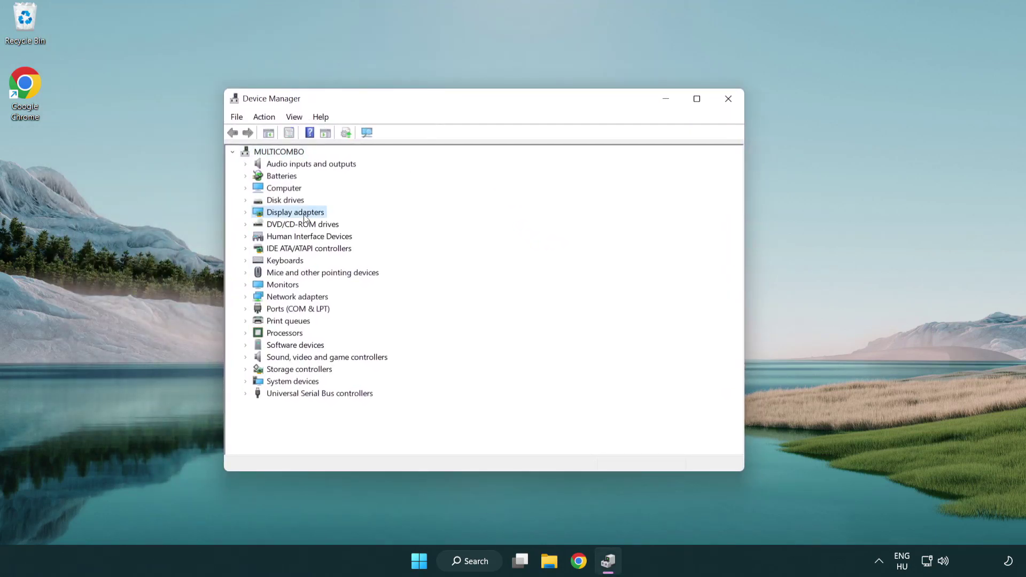
pyautogui.click(245, 213)
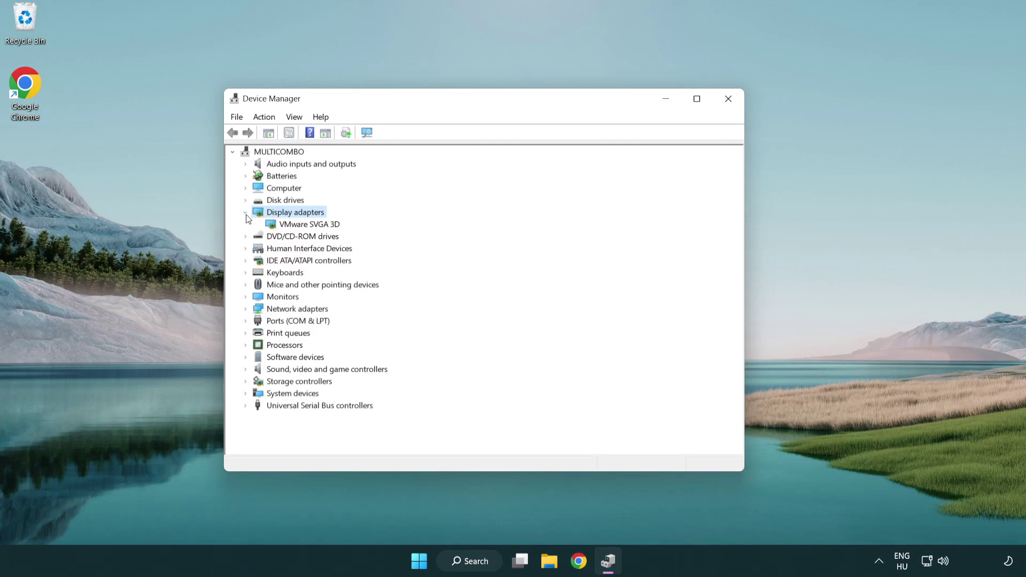
pyautogui.click(306, 227)
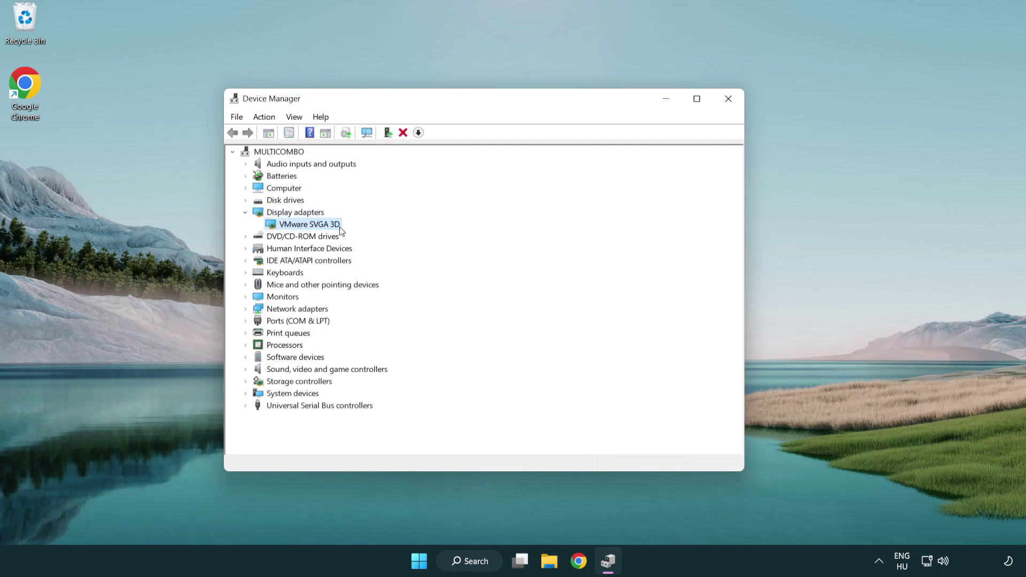
pyautogui.rightClick(306, 227)
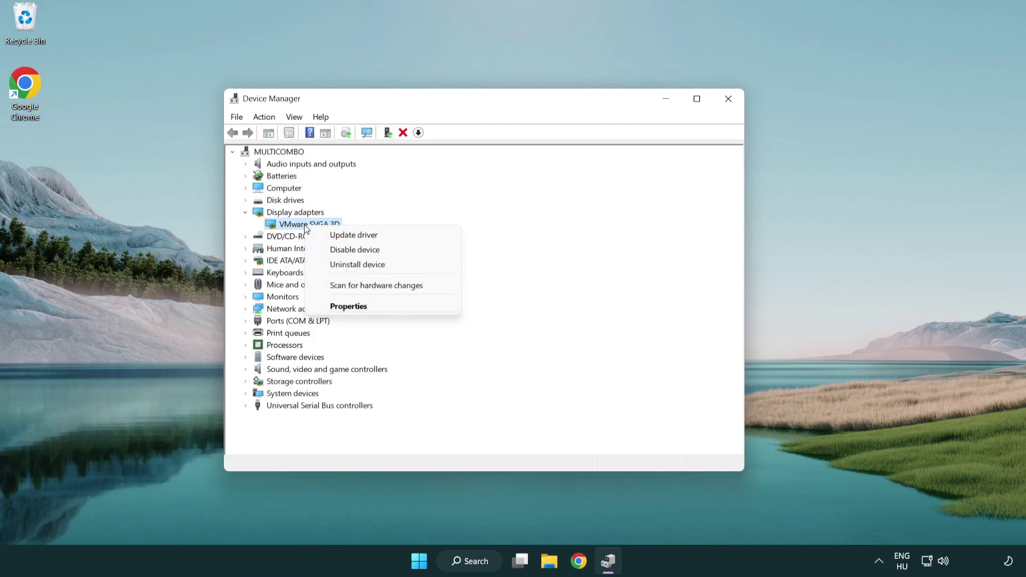
pyautogui.click(405, 236)
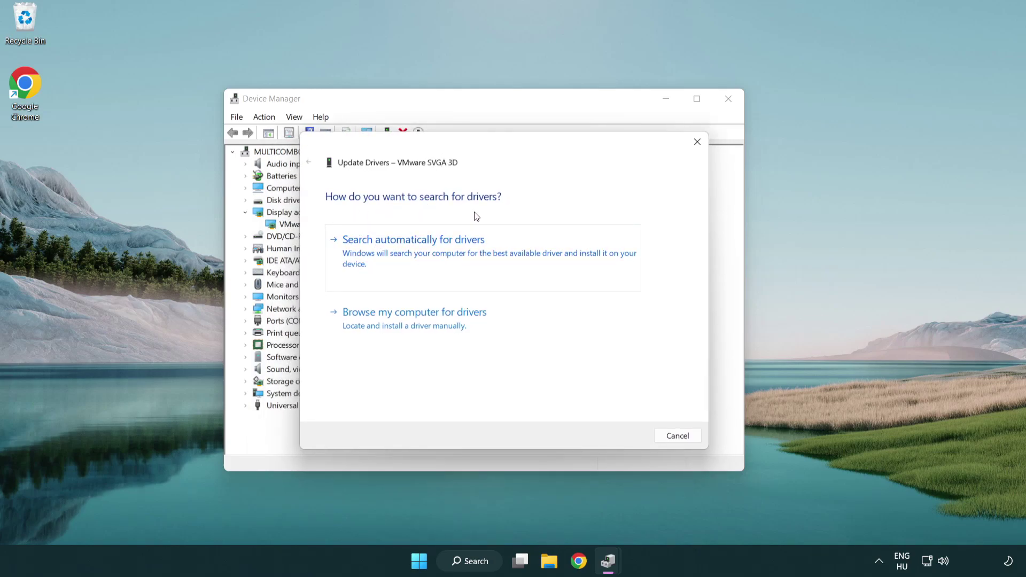
pyautogui.click(451, 248)
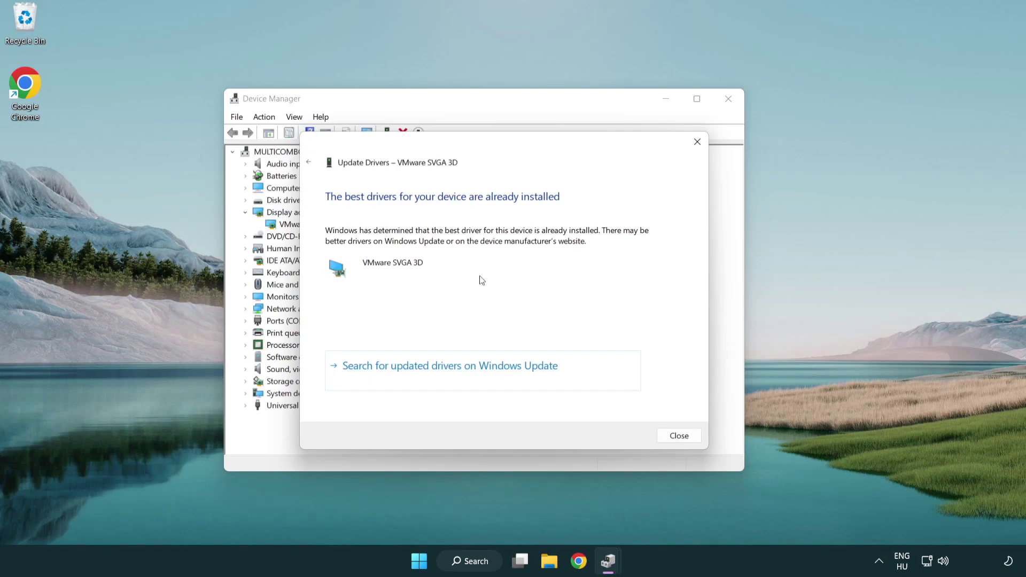
pyautogui.click(679, 436)
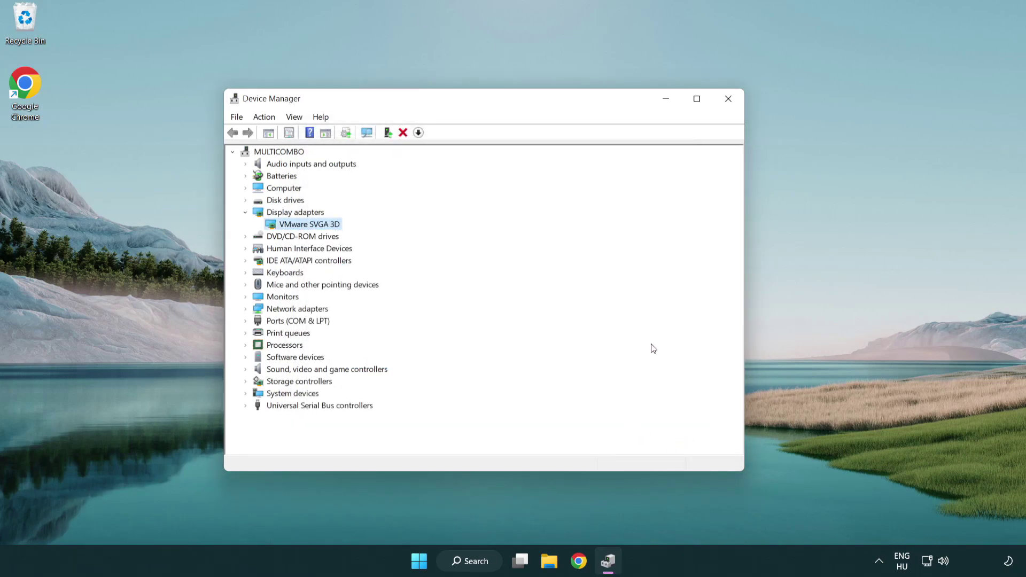
# Step: Close Device Manager and run a Windows Update check until the PC reports up to date
pyautogui.click(731, 101)
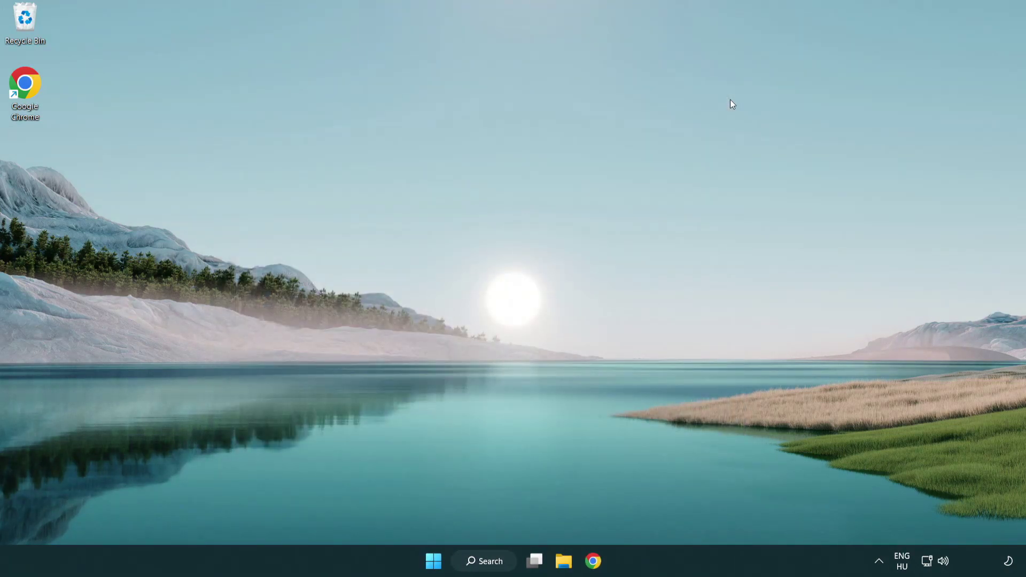
pyautogui.click(490, 560)
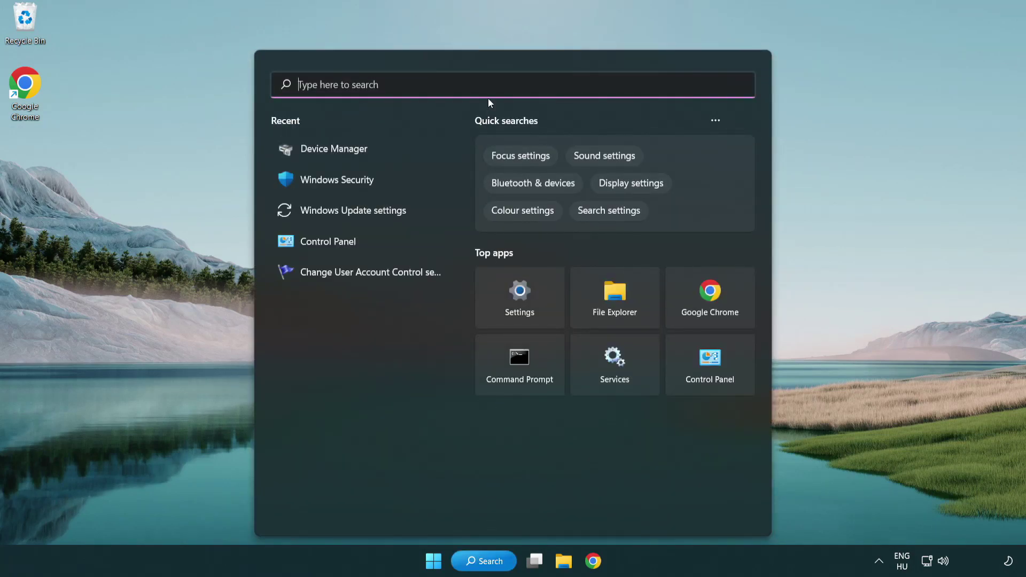
pyautogui.write('update')
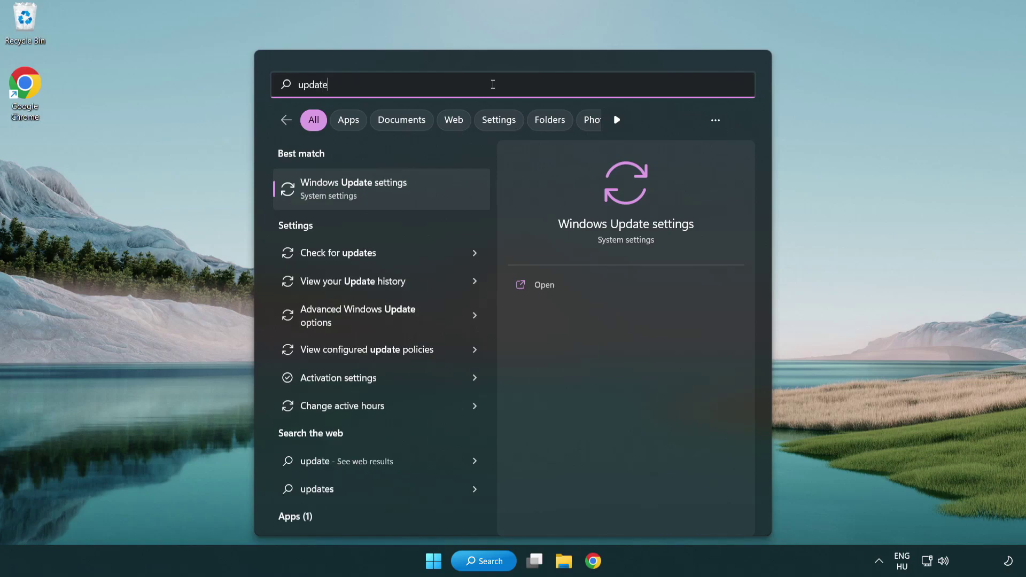
pyautogui.click(401, 198)
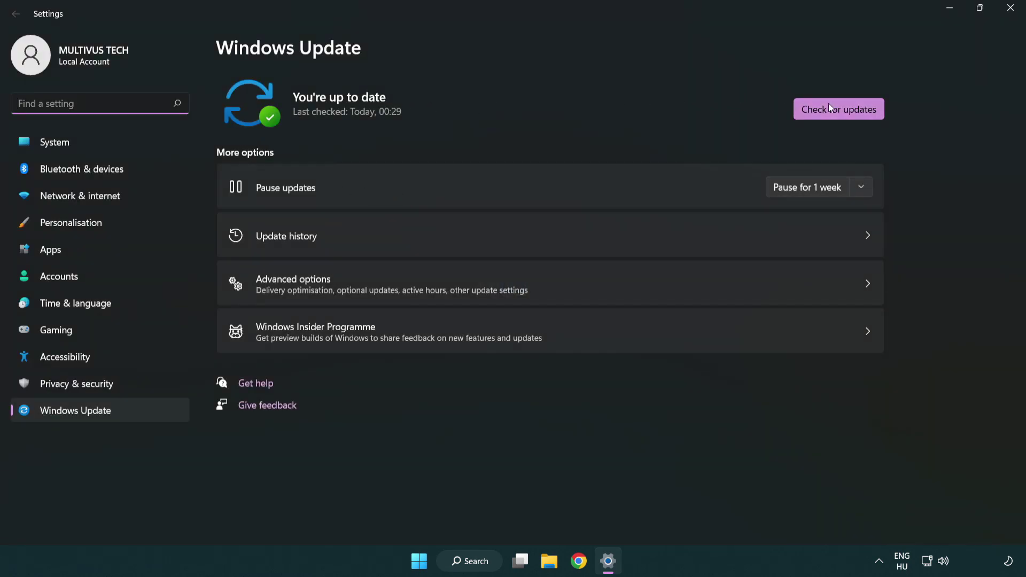
pyautogui.click(856, 117)
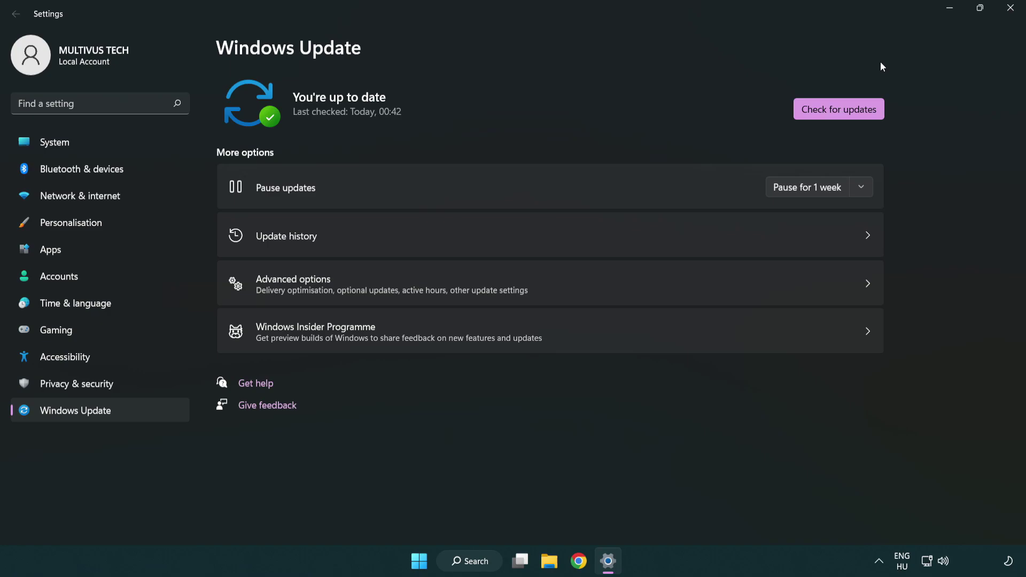
pyautogui.click(1007, 15)
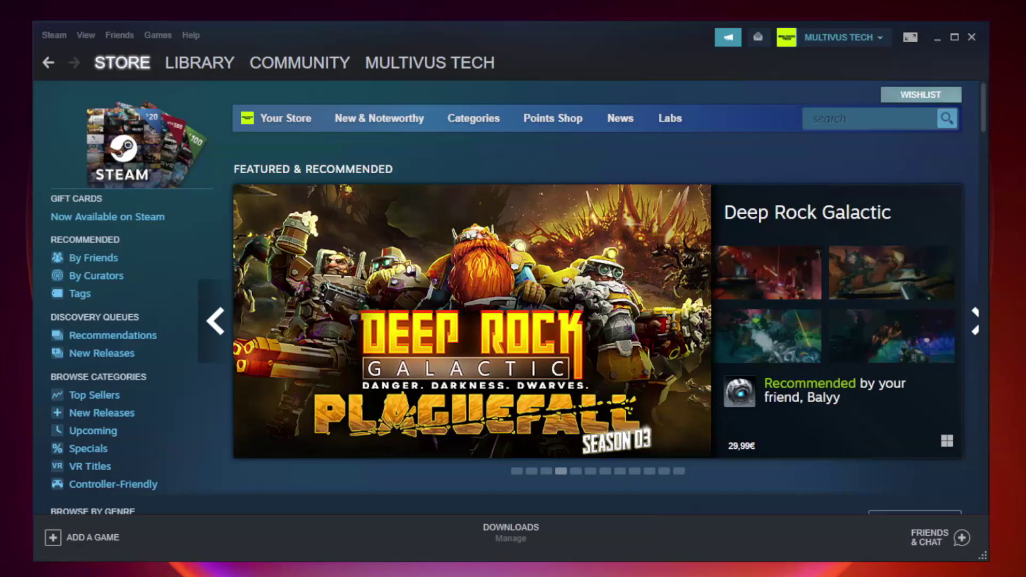
# Step: Switch Steam to the Library and bring up the context menu for YOUR NOT WORKING GAME
pyautogui.moveTo(171, 67)
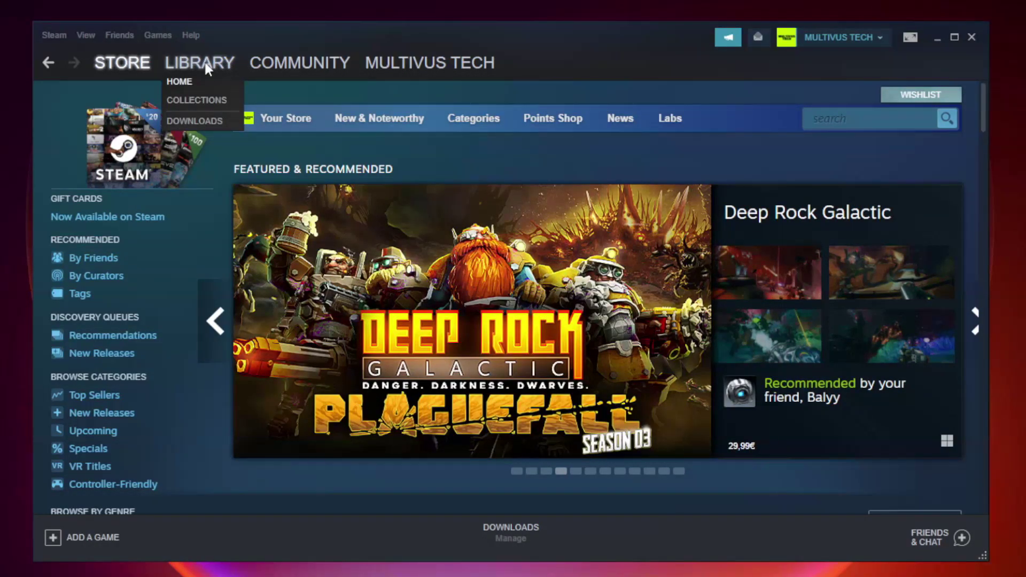
pyautogui.click(208, 69)
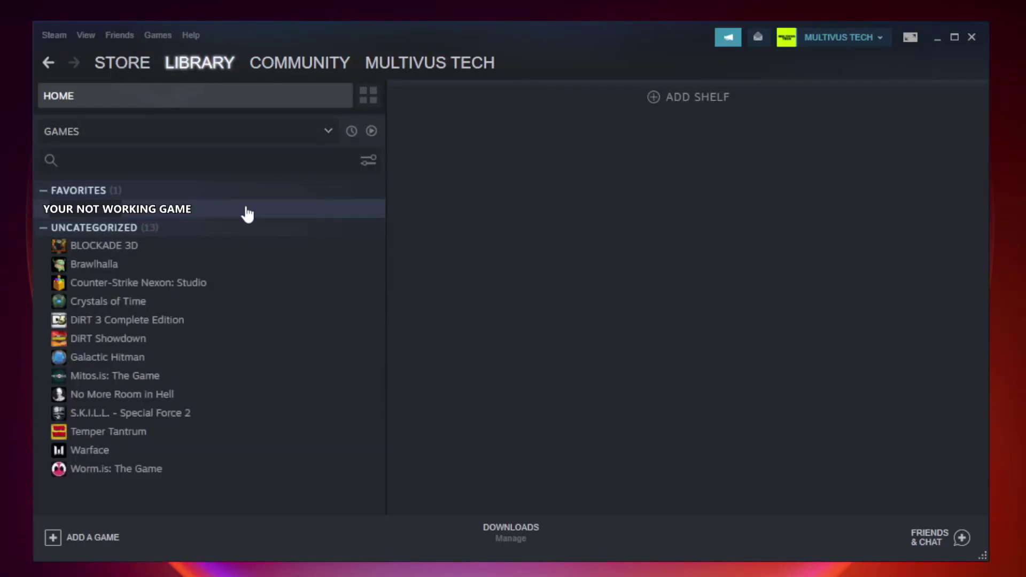
pyautogui.click(221, 213)
pyautogui.rightClick(221, 213)
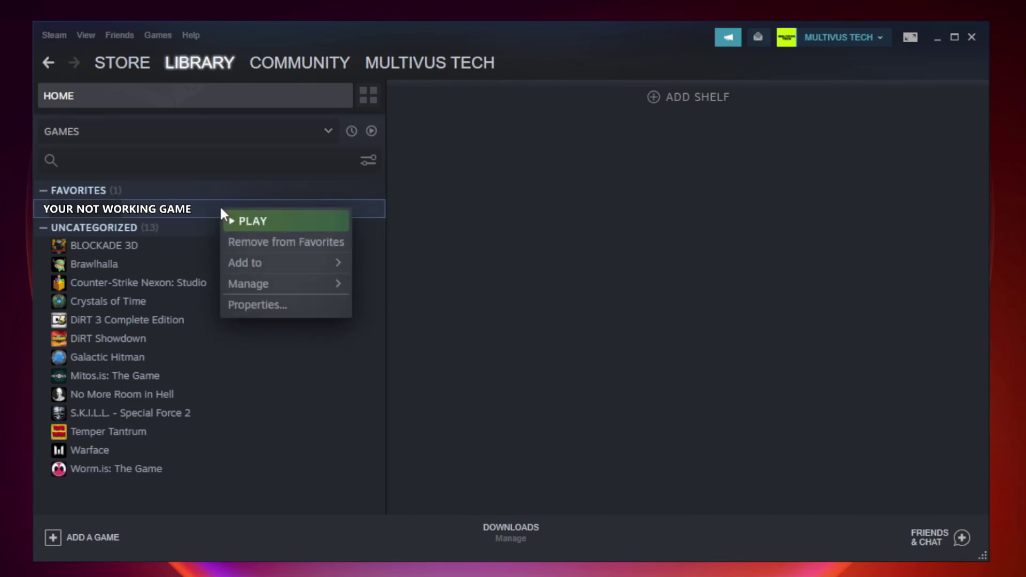
# Step: Verify the game's local files from its Steam Properties, with all 9192 files validated
pyautogui.click(283, 306)
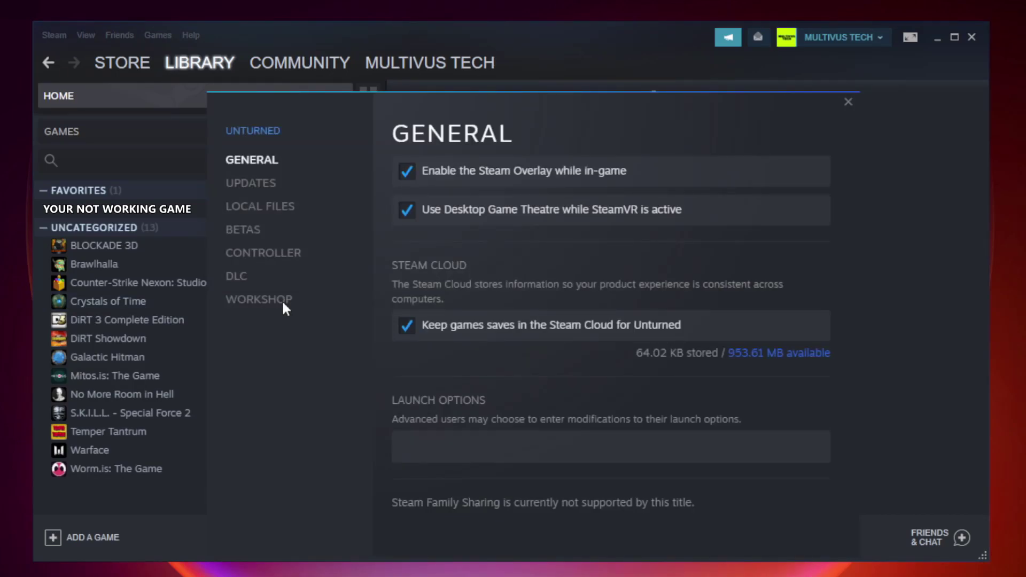
pyautogui.click(272, 210)
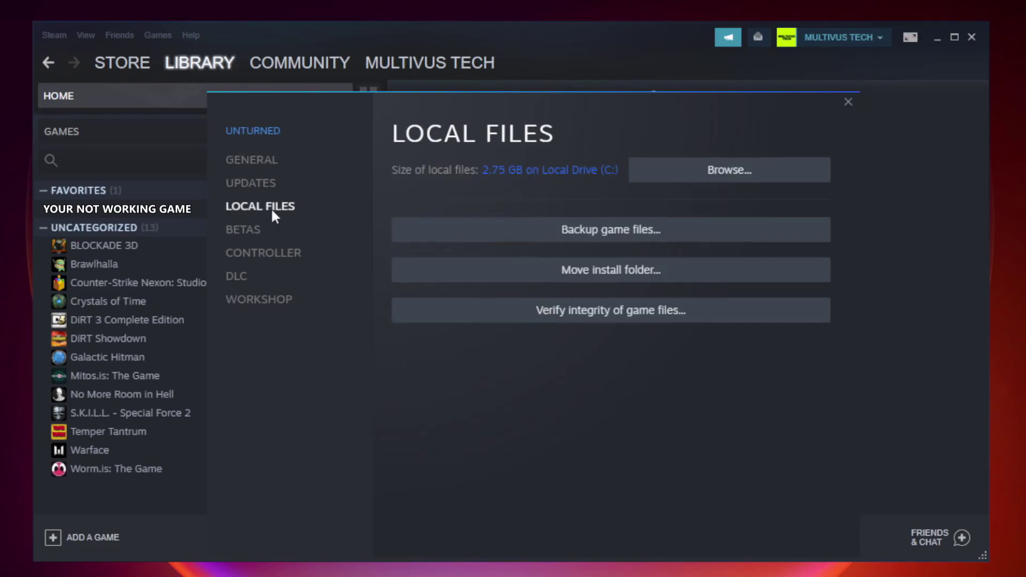
pyautogui.click(620, 320)
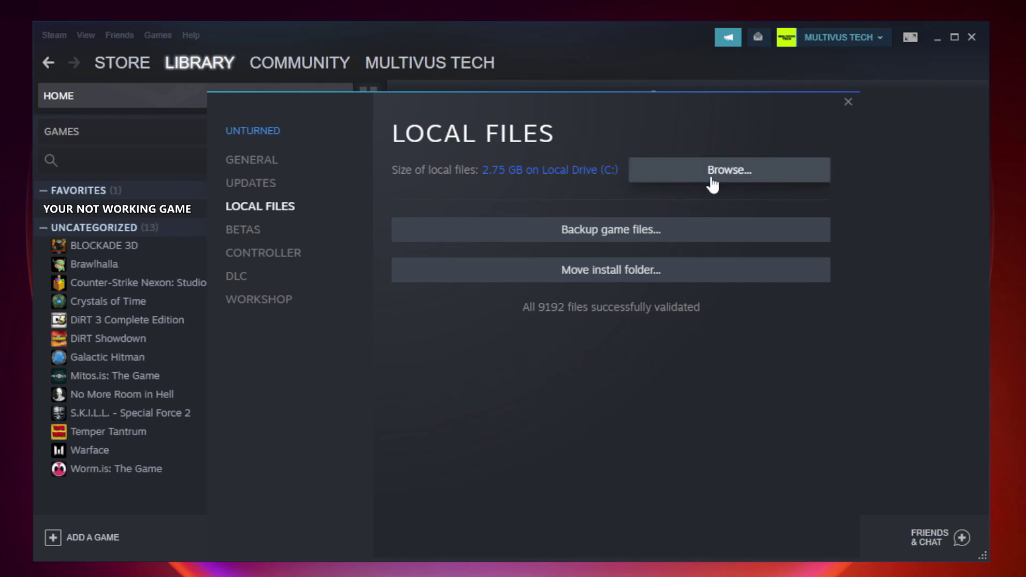
# Step: Open the game's install folder and bring up the YOUR NOT WORKING GAME shortcut's context menu
pyautogui.click(734, 184)
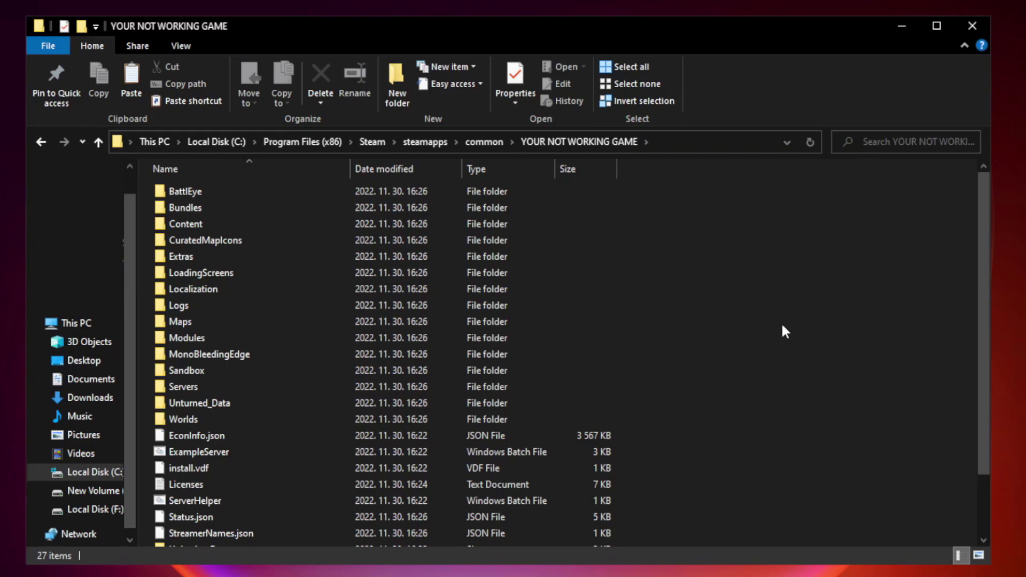
pyautogui.moveTo(985, 280); pyautogui.dragTo(986, 369)
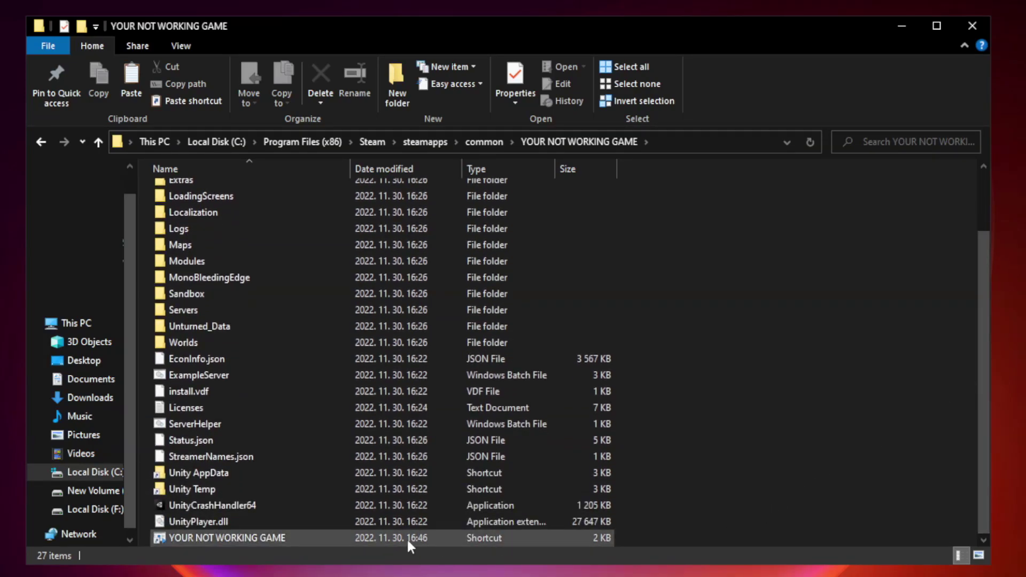
pyautogui.click(354, 539)
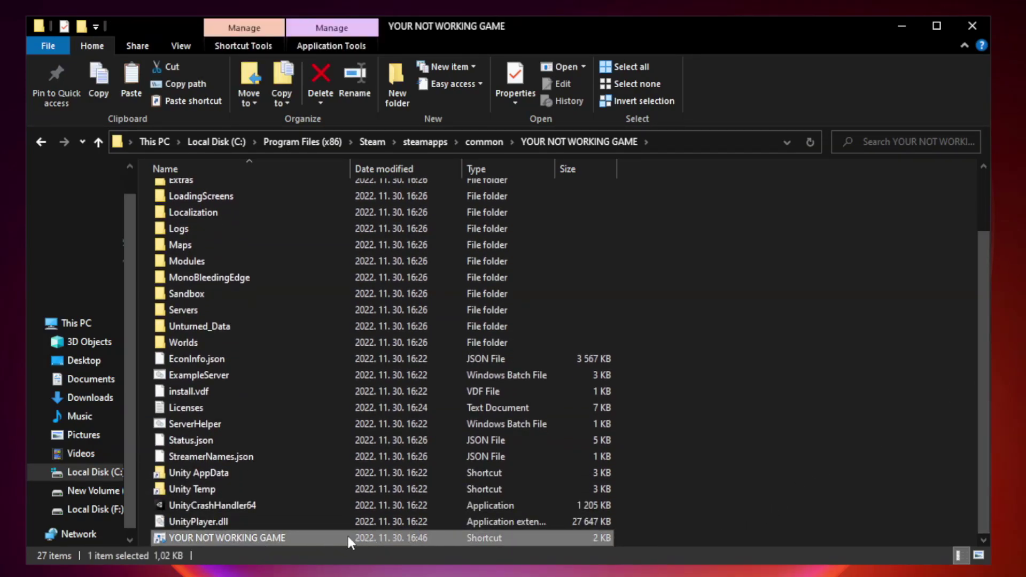
pyautogui.rightClick(349, 540)
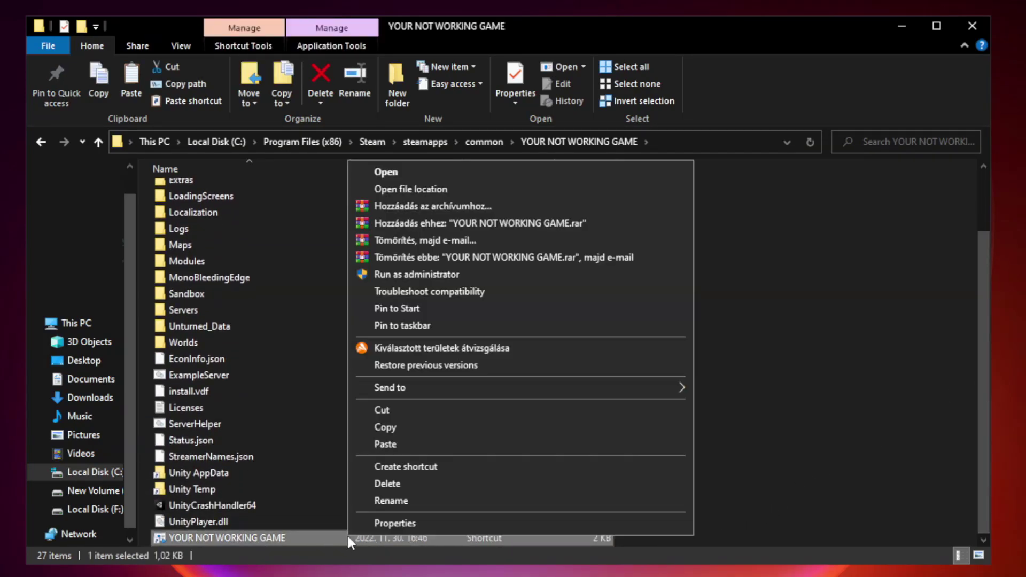
# Step: Set the shortcut to Windows 8 compatibility mode, as administrator, with fullscreen optimizations disabled
pyautogui.click(517, 523)
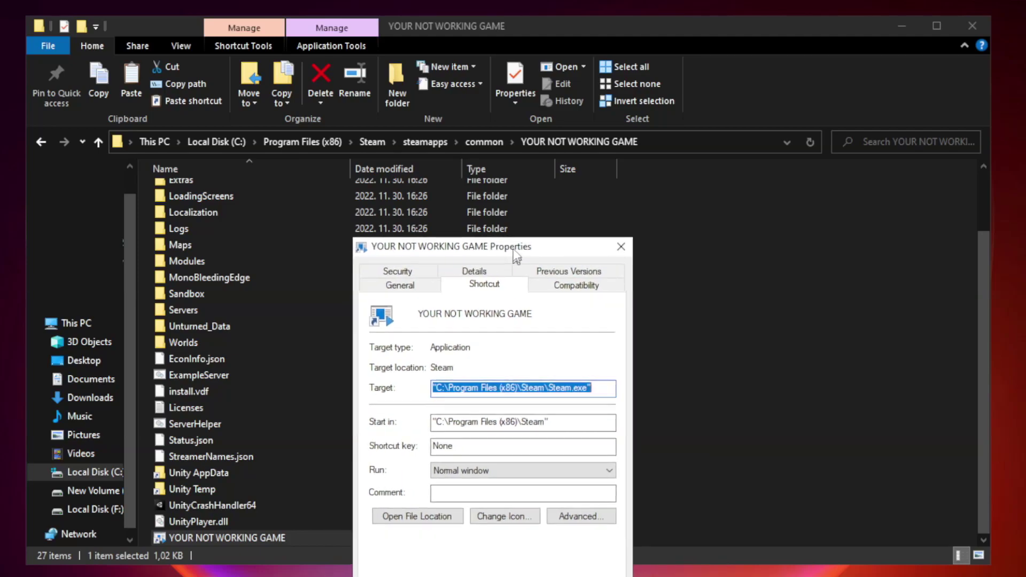
pyautogui.moveTo(510, 279); pyautogui.dragTo(509, 116)
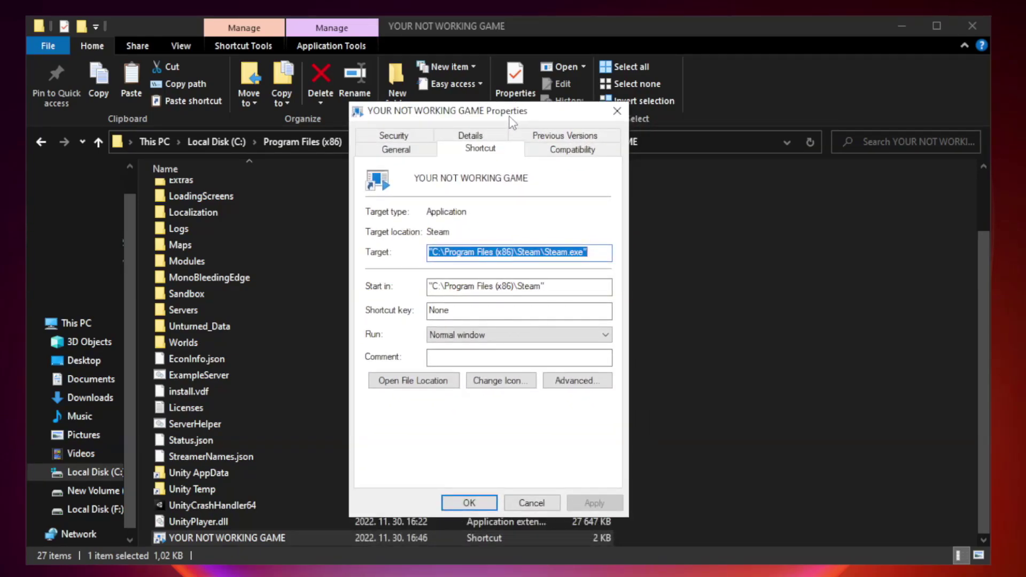
pyautogui.click(566, 152)
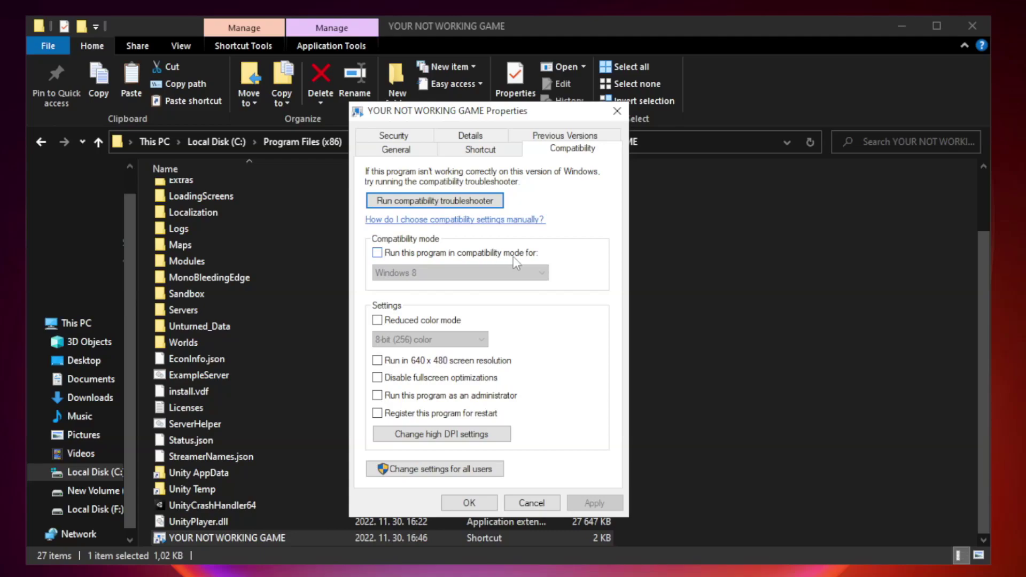
pyautogui.click(409, 255)
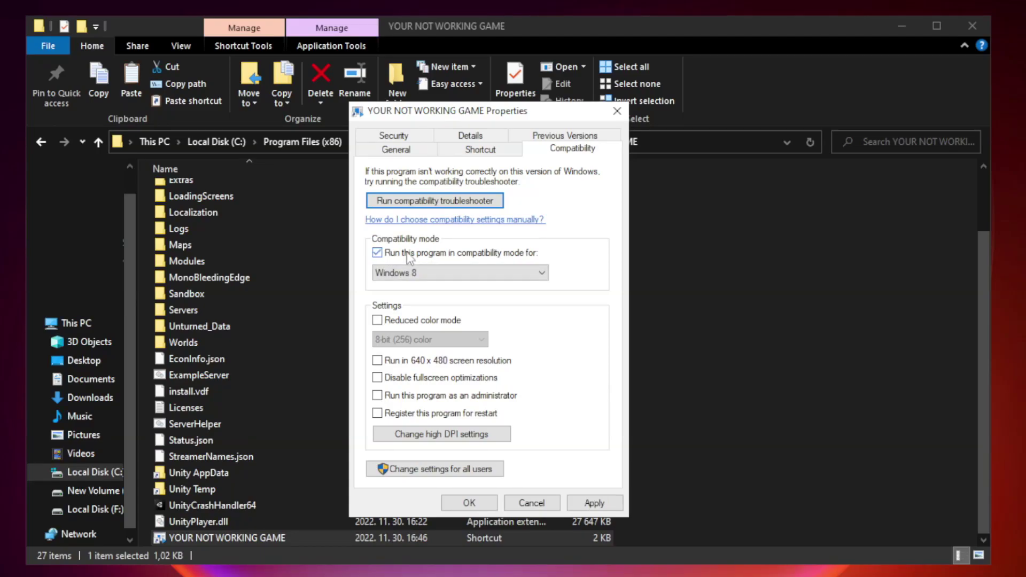
pyautogui.click(437, 272)
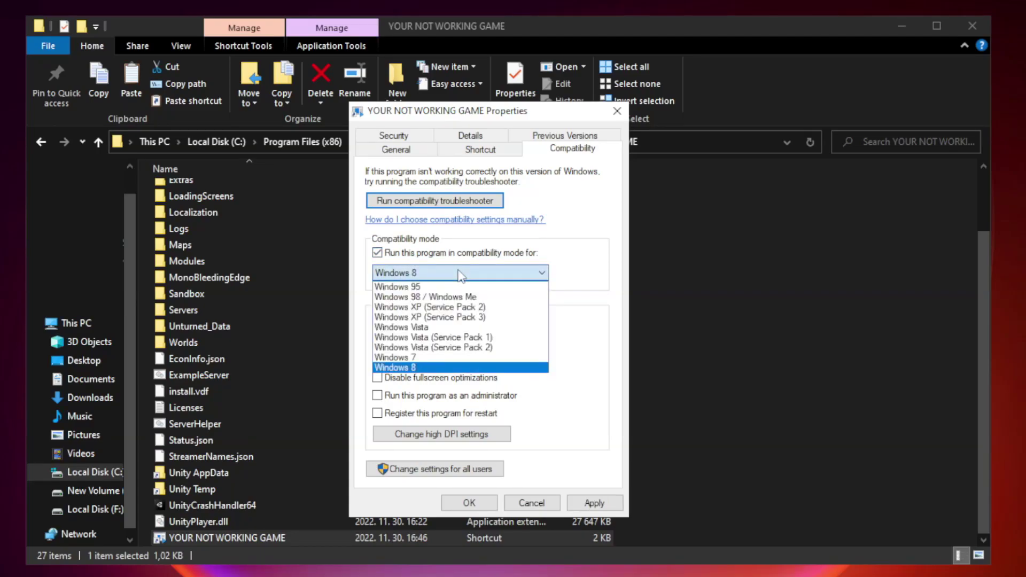
pyautogui.click(434, 369)
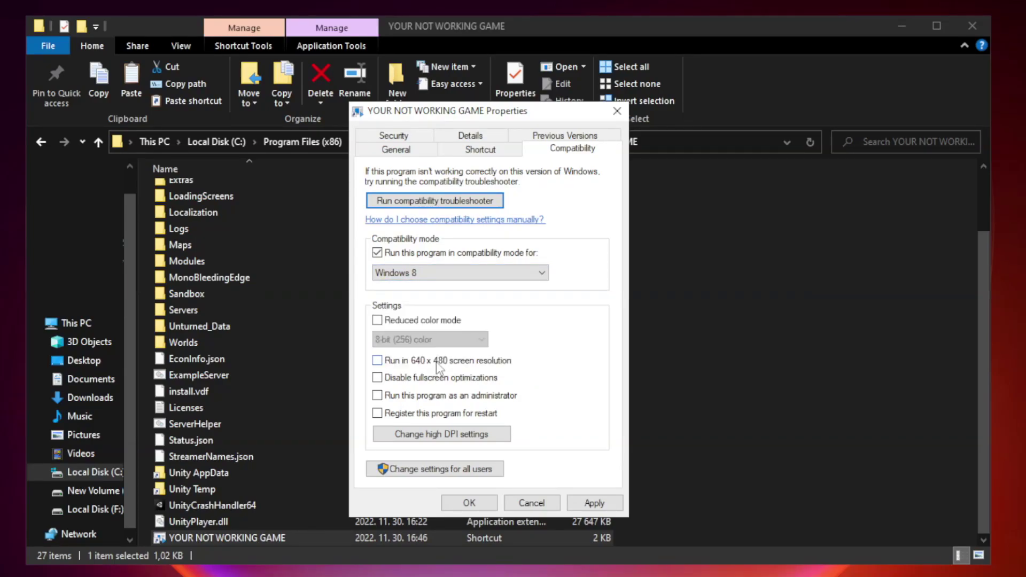
pyautogui.click(403, 382)
pyautogui.click(592, 503)
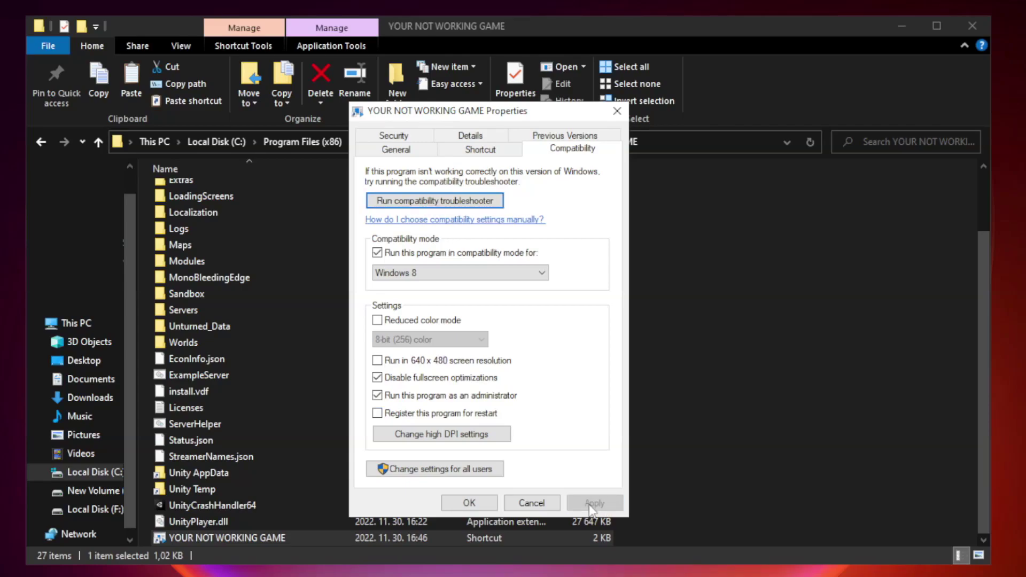
pyautogui.click(469, 504)
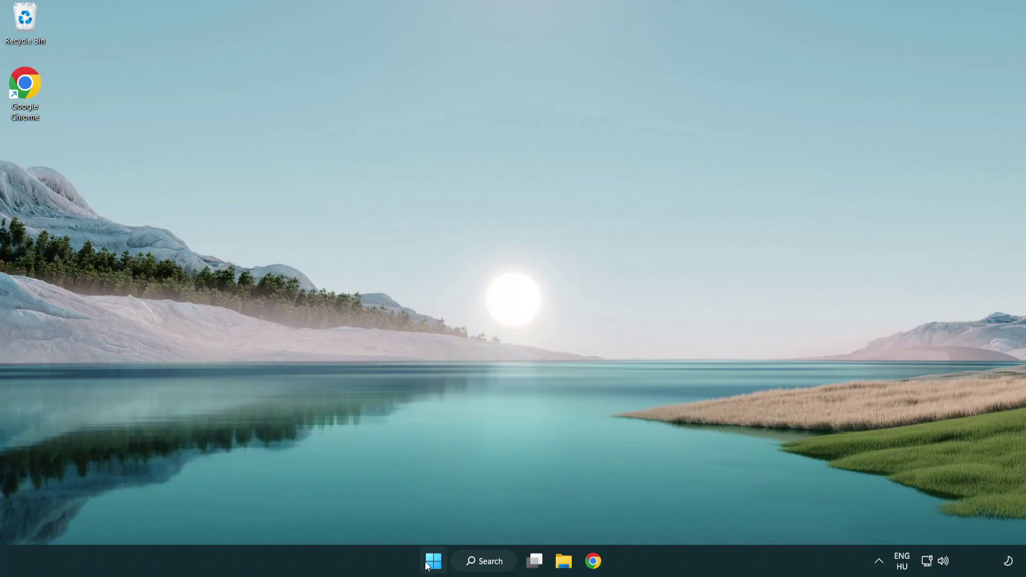
# Step: Disable Terminal and Phone Link as startup apps in Task Manager
pyautogui.rightClick(434, 566)
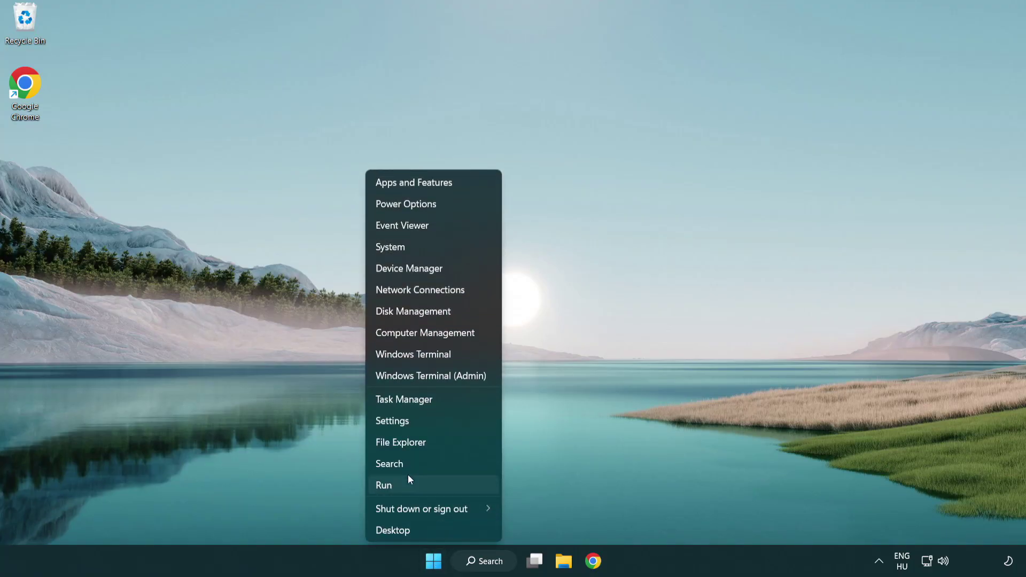
pyautogui.click(454, 402)
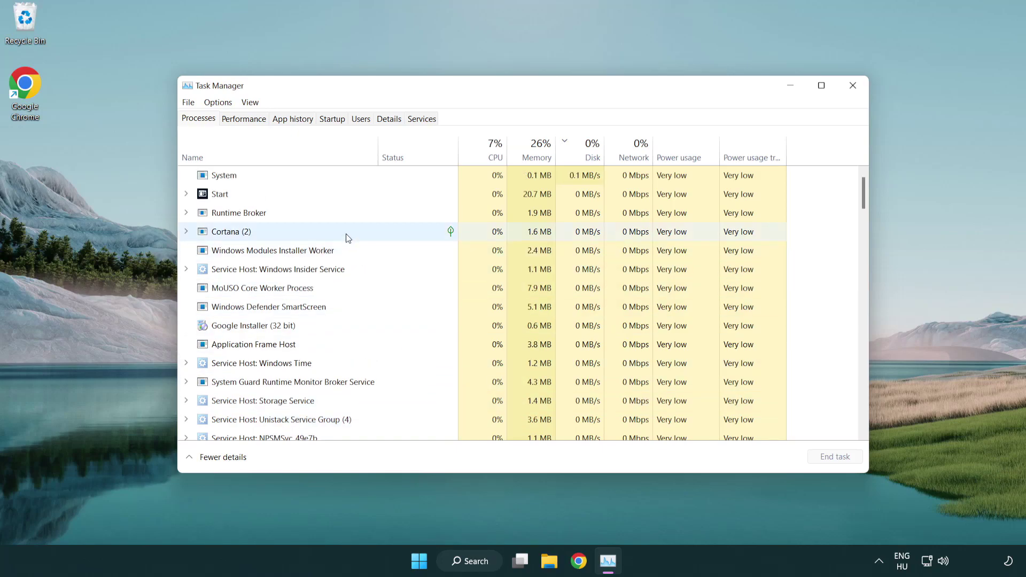
pyautogui.click(335, 123)
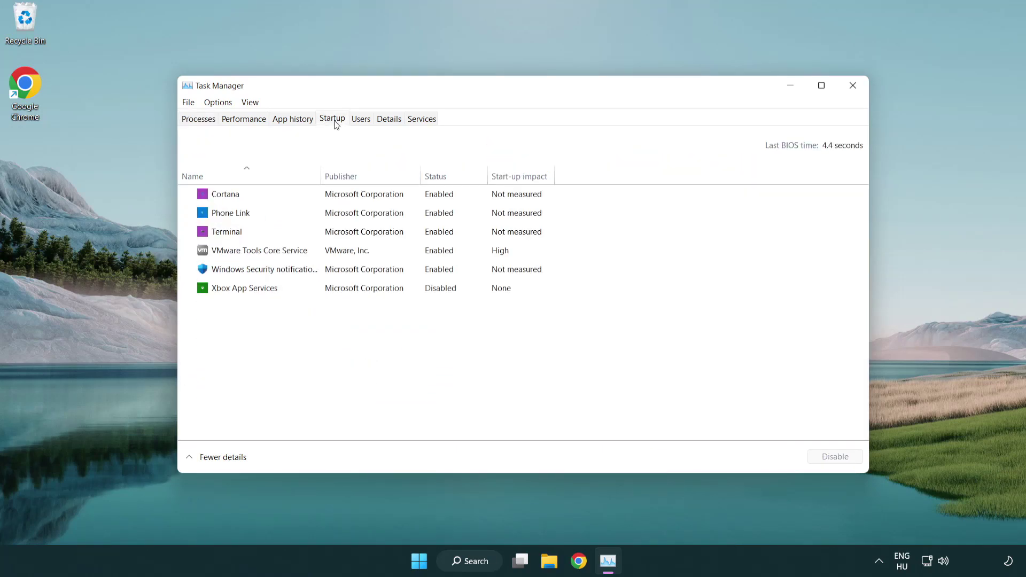
pyautogui.click(335, 234)
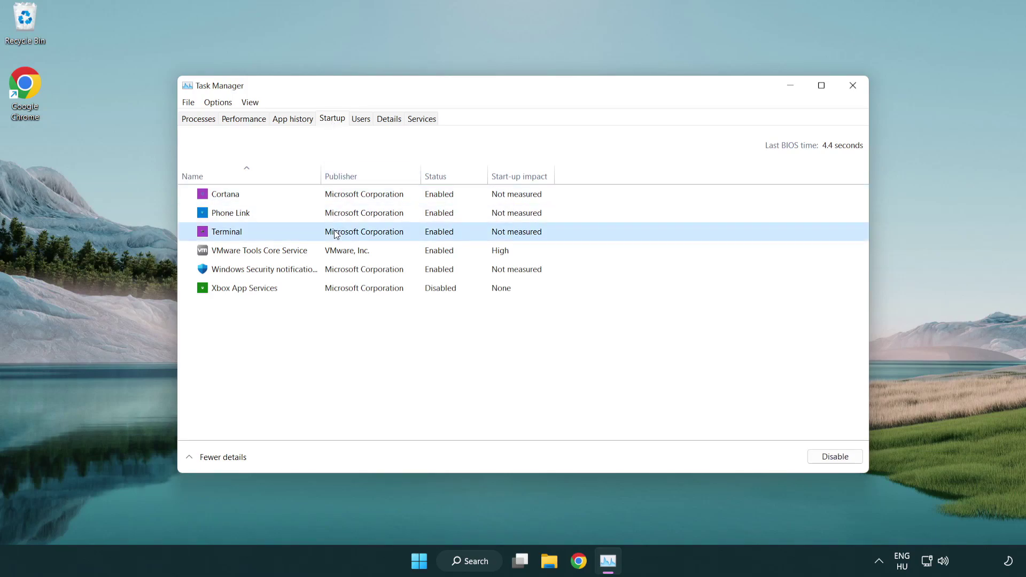
pyautogui.click(817, 456)
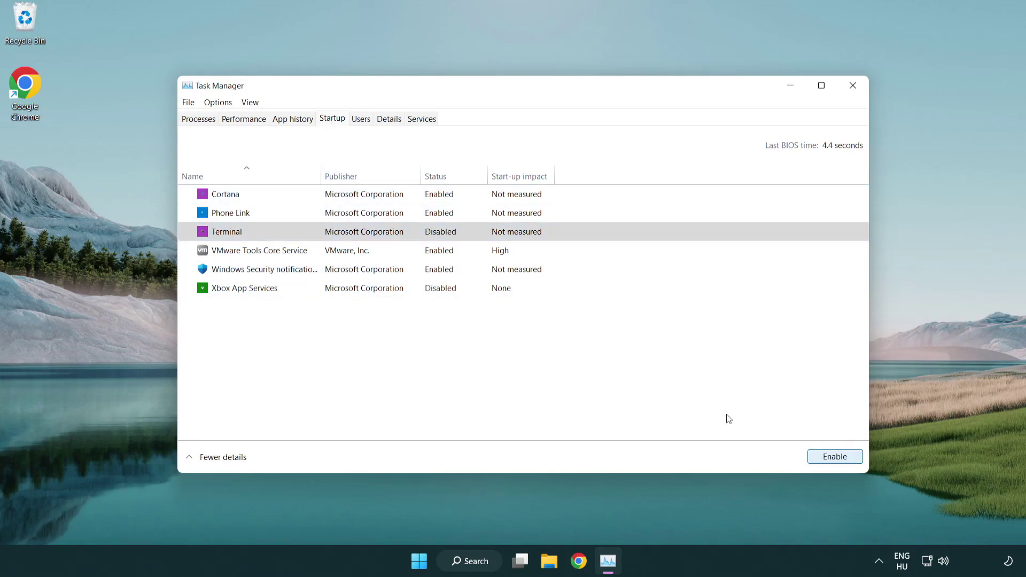
pyautogui.click(429, 217)
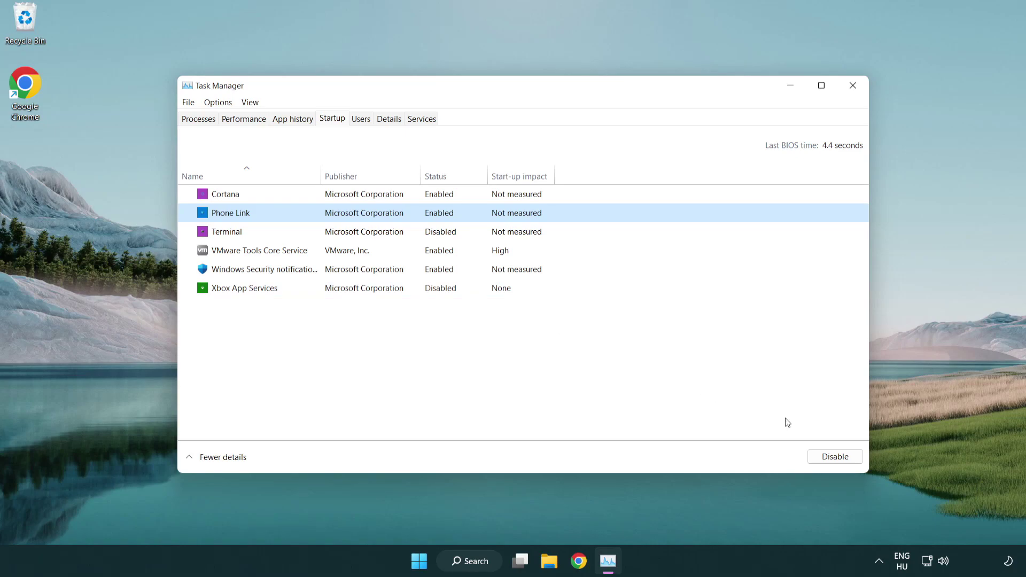
pyautogui.click(834, 458)
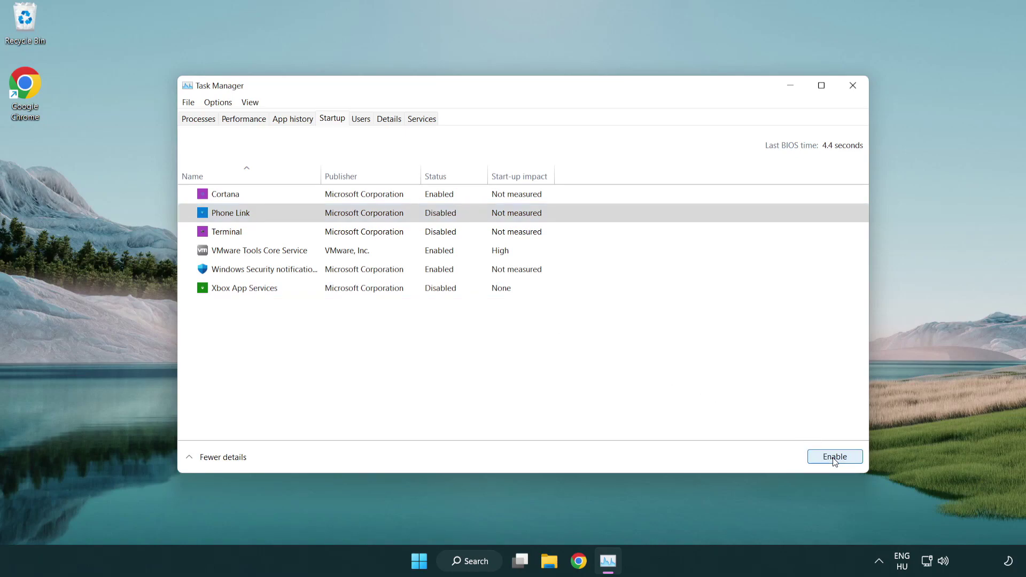
# Step: Disable Cortana and Windows Security notification at startup, then close Task Manager
pyautogui.click(366, 199)
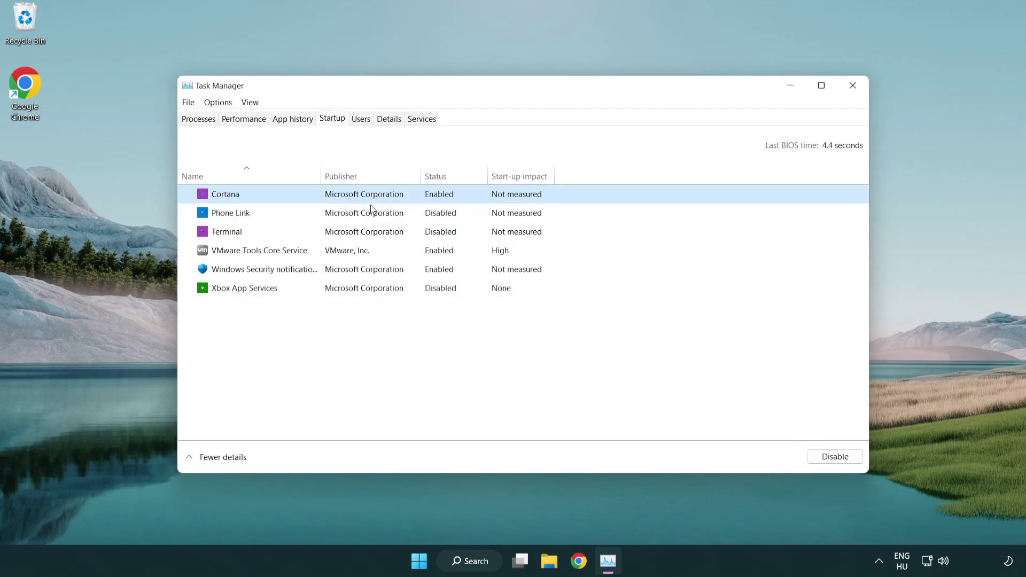
pyautogui.click(813, 452)
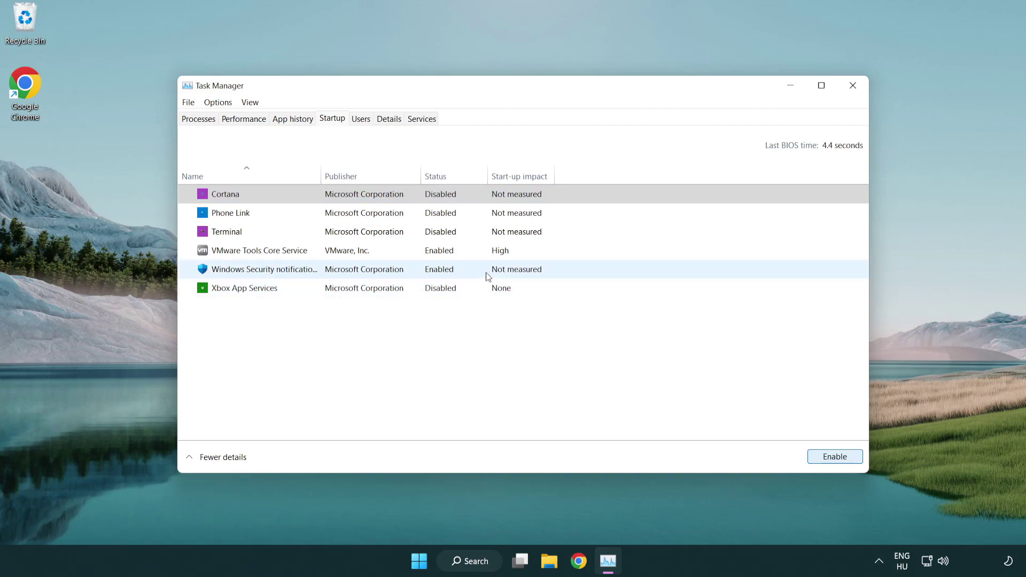
pyautogui.click(488, 277)
pyautogui.click(809, 454)
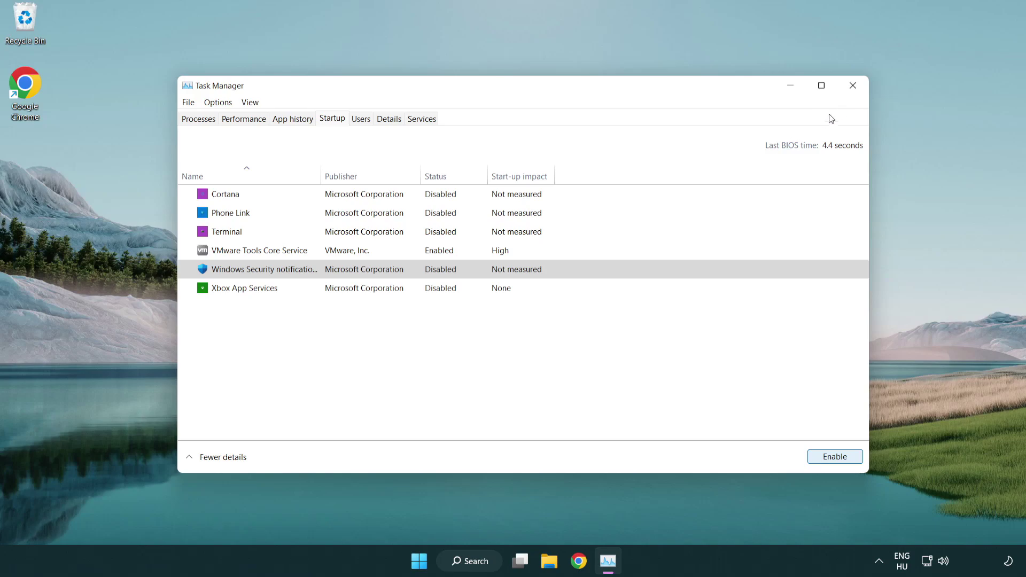
pyautogui.click(854, 87)
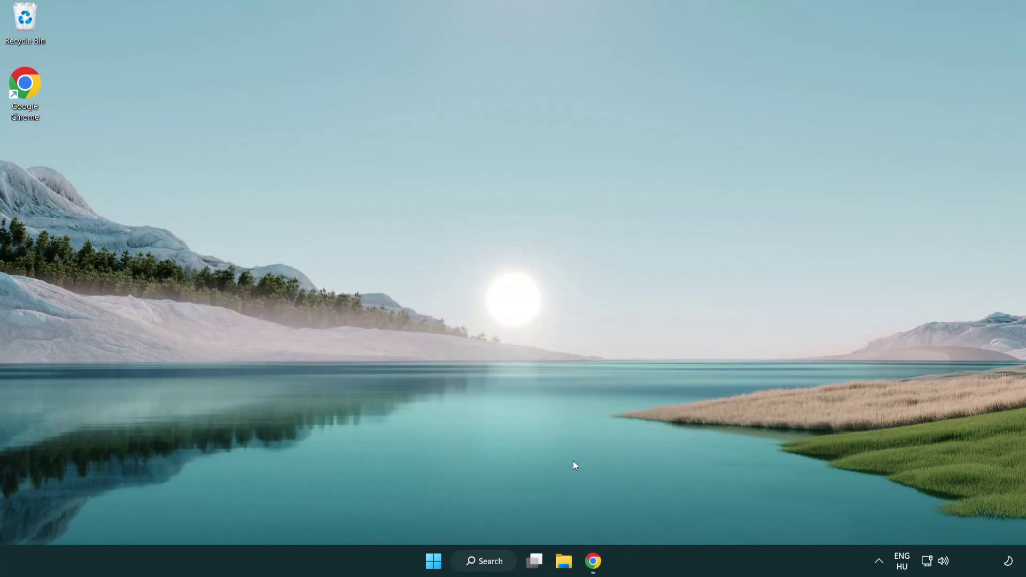
# Step: Download dxwebsetup.exe from the DirectX End-User Runtime page in Chrome
pyautogui.click(593, 561)
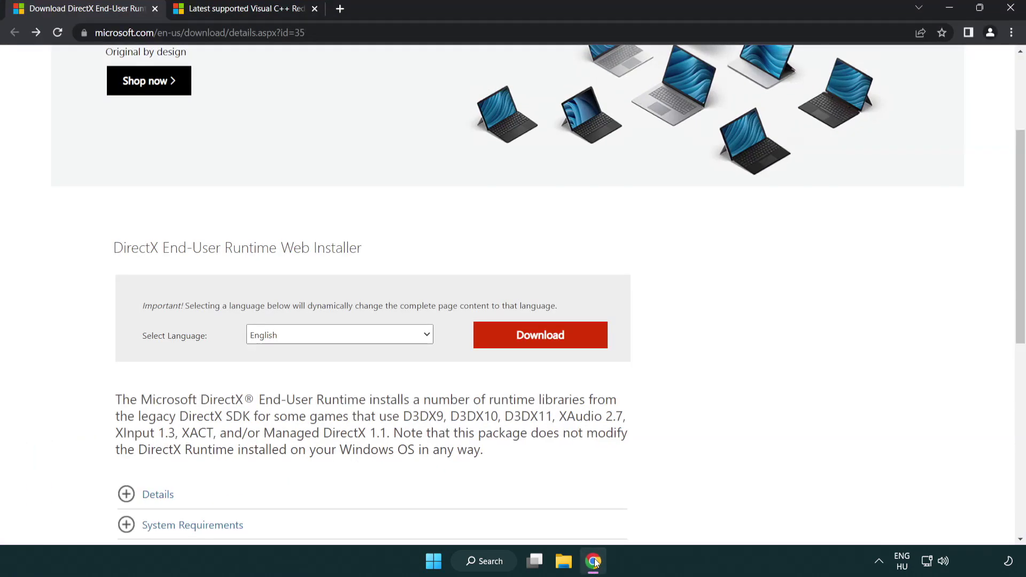
pyautogui.scroll(3, 440, 477)
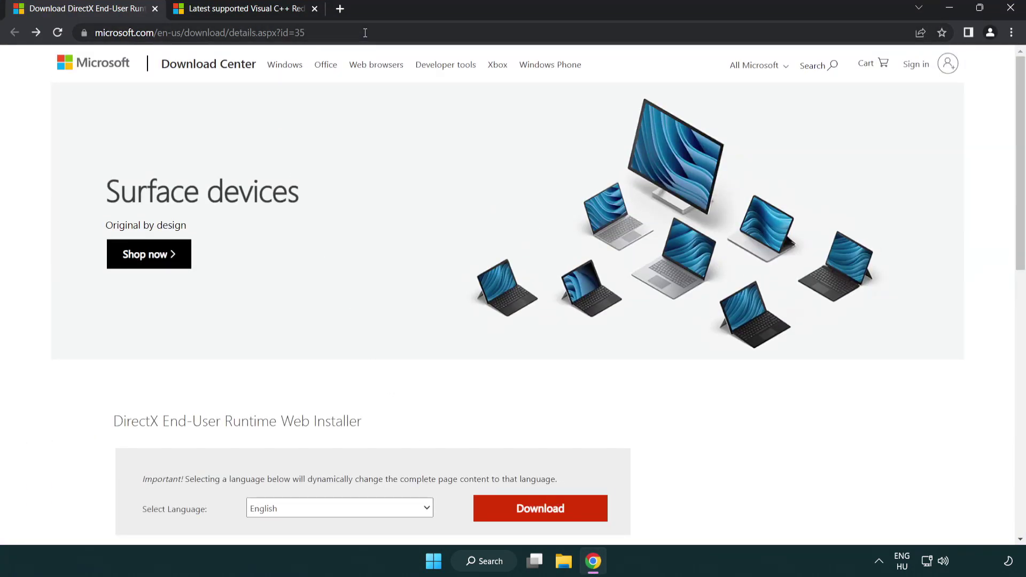
pyautogui.click(107, 32)
pyautogui.click(981, 233)
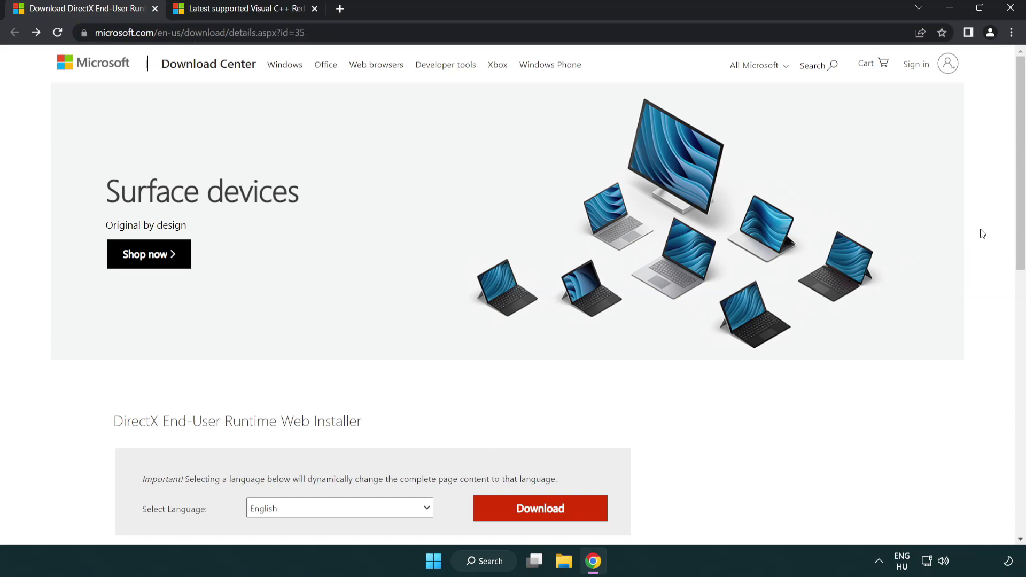
pyautogui.moveTo(1021, 235); pyautogui.dragTo(1021, 299)
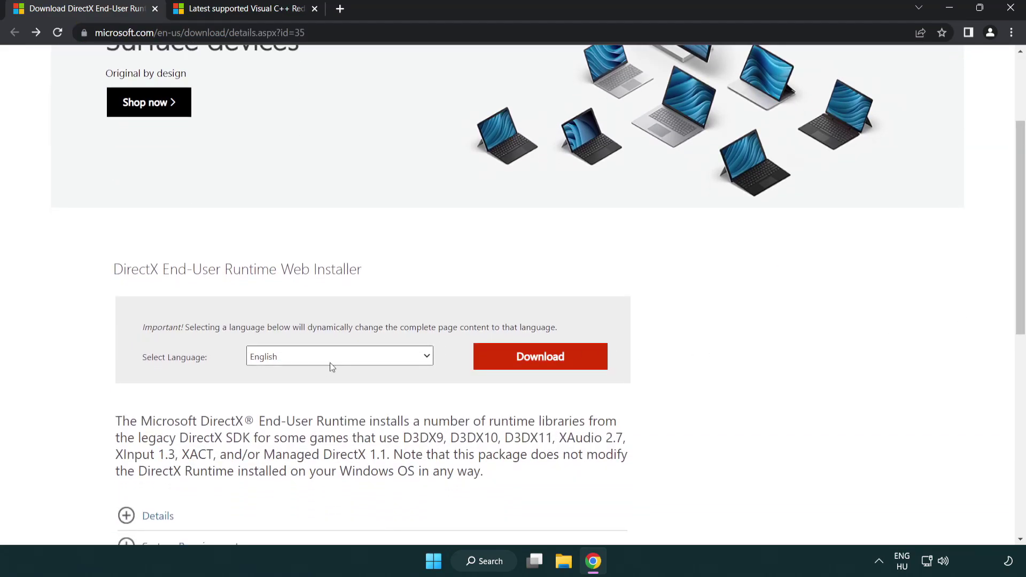
pyautogui.click(545, 369)
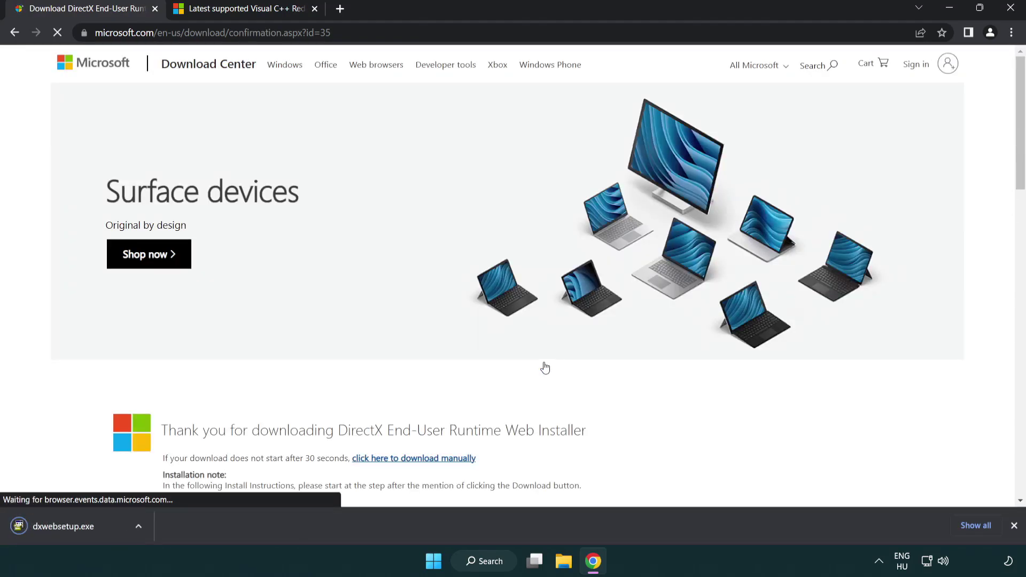
# Step: Run dxwebsetup.exe, accept the licence, skip the Bing Bar and finish the DirectX installation
pyautogui.click(66, 528)
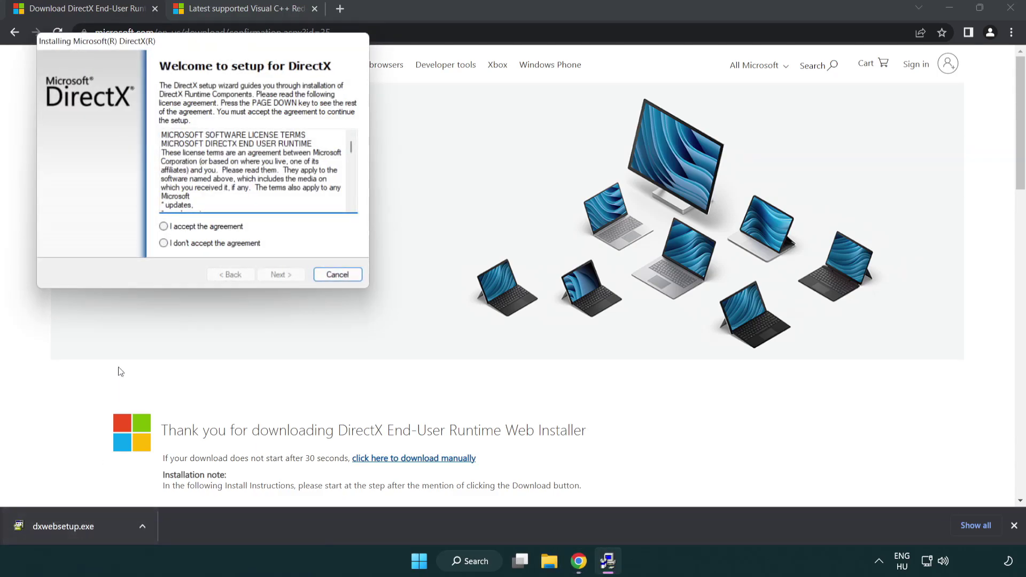
pyautogui.moveTo(156, 49); pyautogui.dragTo(452, 162)
pyautogui.moveTo(647, 261); pyautogui.dragTo(645, 320)
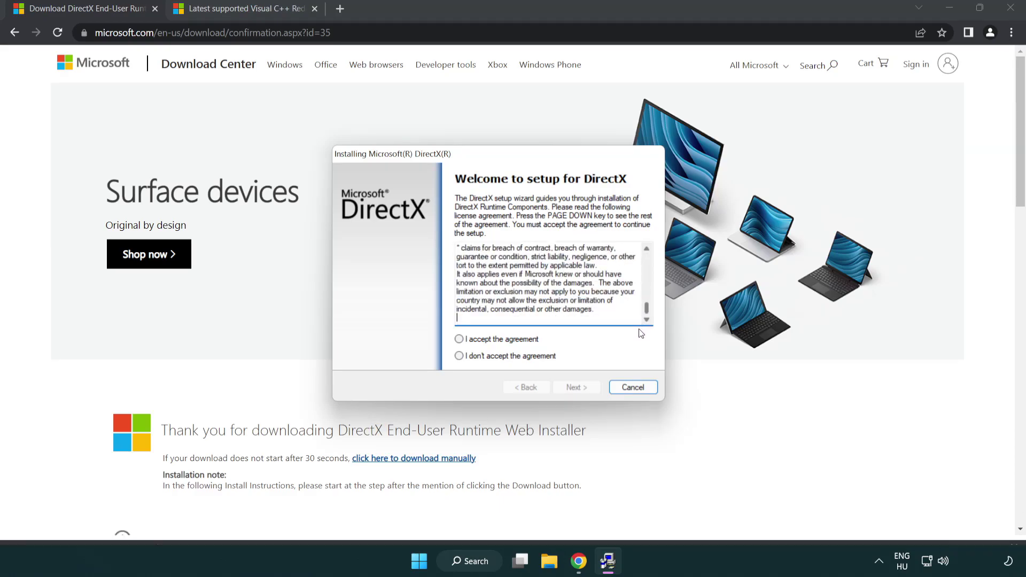
pyautogui.click(460, 341)
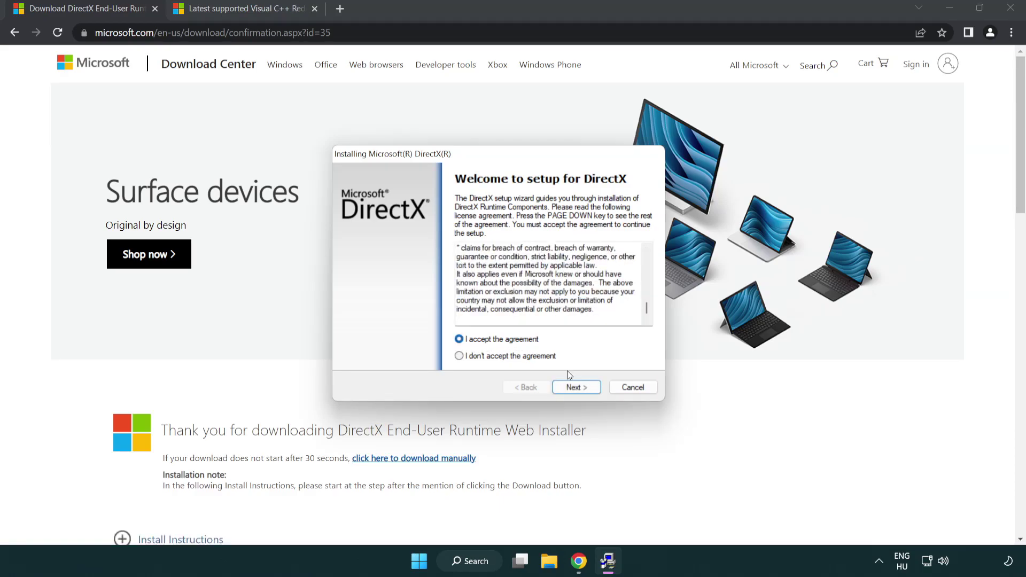
pyautogui.click(579, 389)
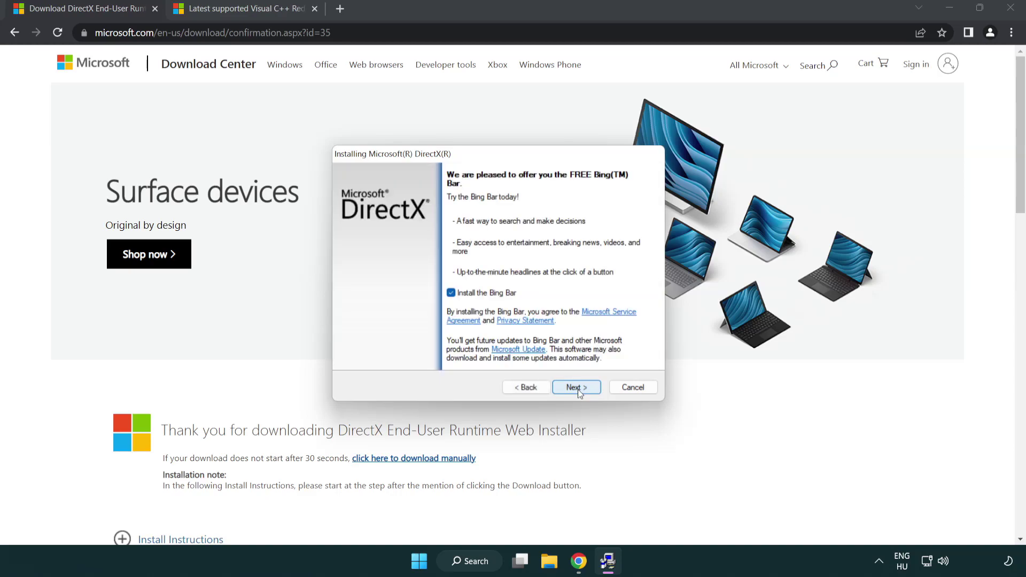
pyautogui.click(451, 294)
pyautogui.click(573, 389)
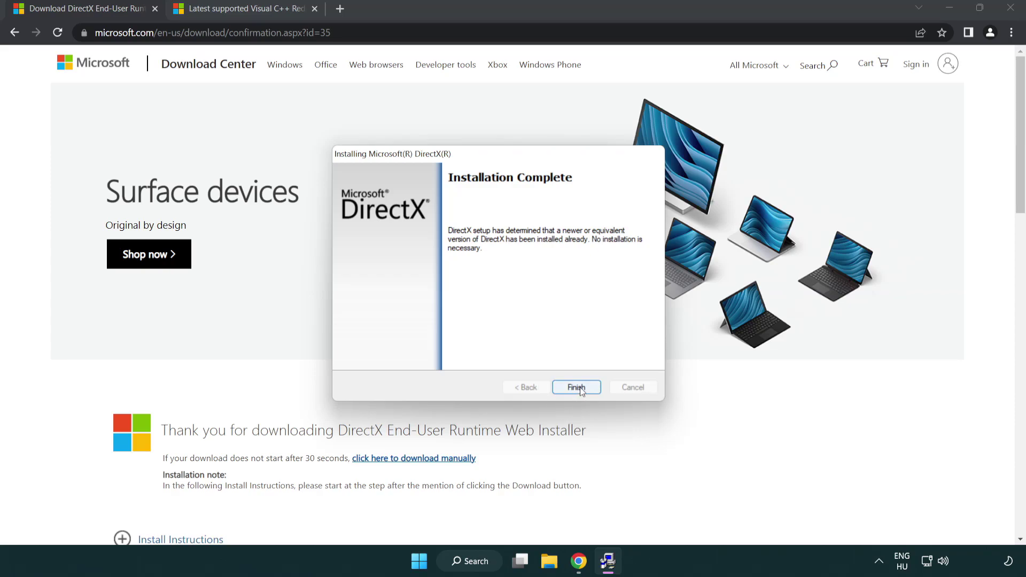
pyautogui.click(577, 384)
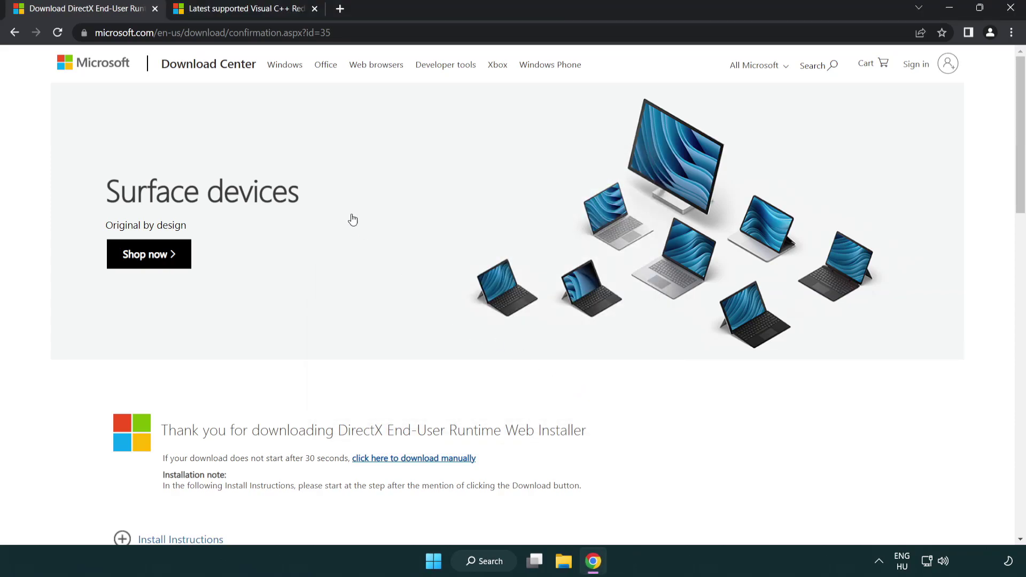
# Step: Close the DirectX tab and download the ARM64, x86 and x64 Visual C++ 2015–2022 redistributables
pyautogui.click(155, 9)
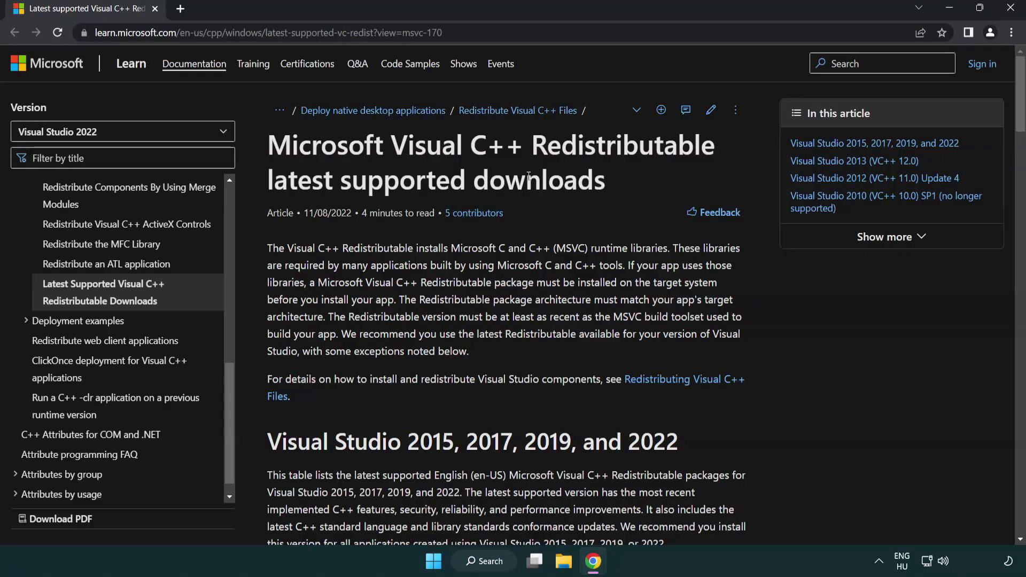
pyautogui.scroll(-6, 528, 176)
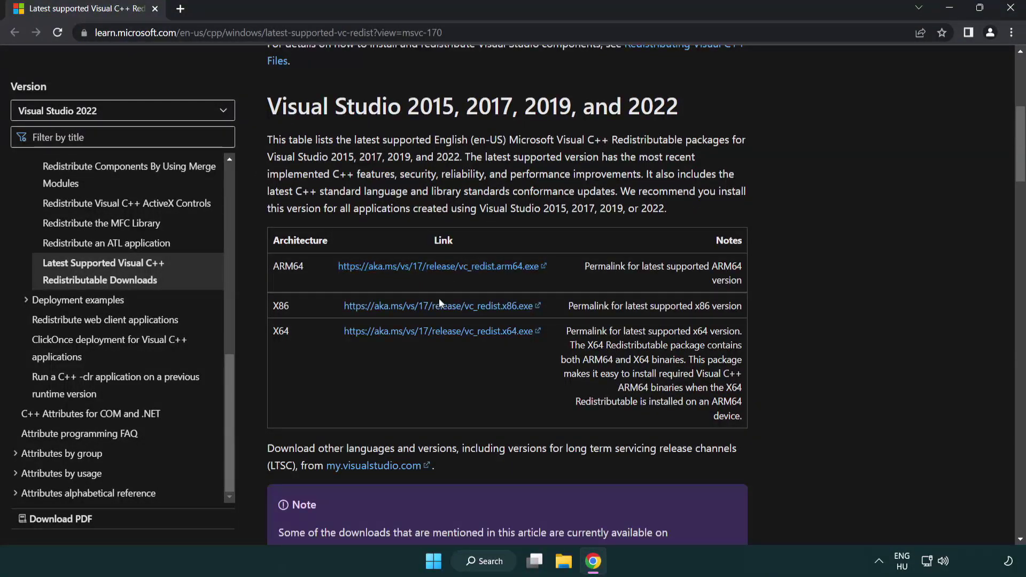
pyautogui.click(421, 267)
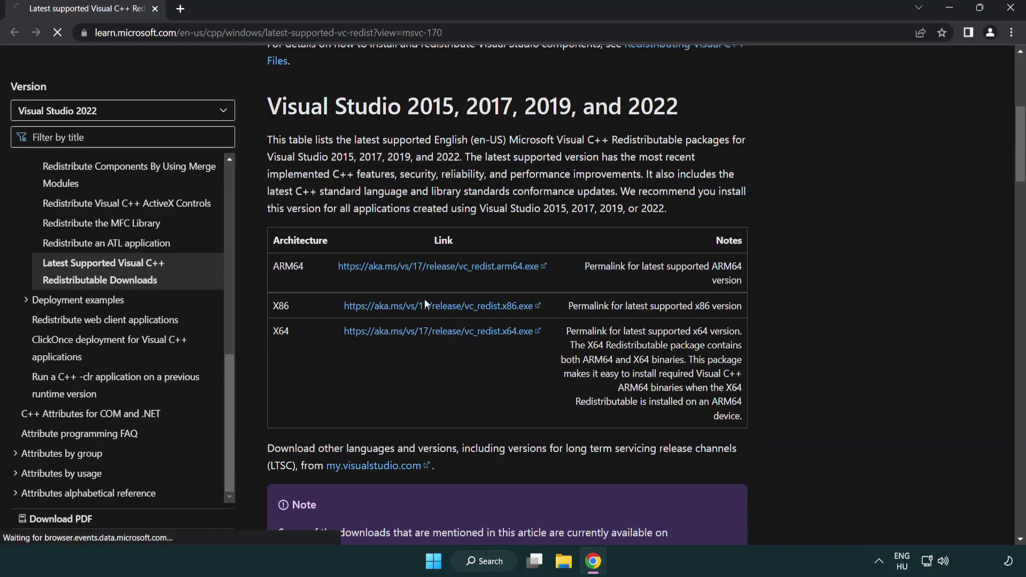
pyautogui.click(431, 333)
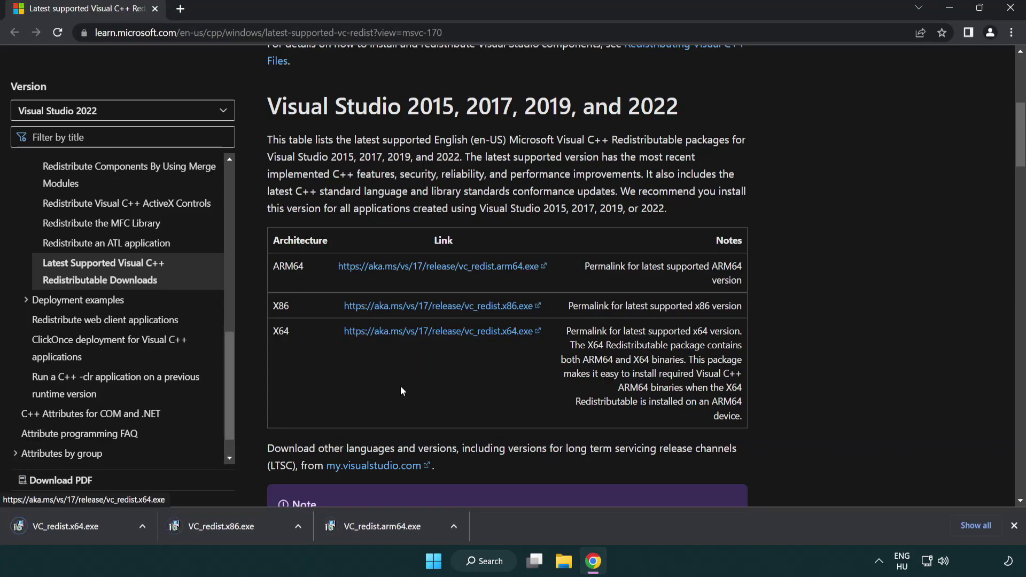
# Step: Accept the licence and try installing the ARM64 redistributable, dismissing it after it fails
pyautogui.click(392, 534)
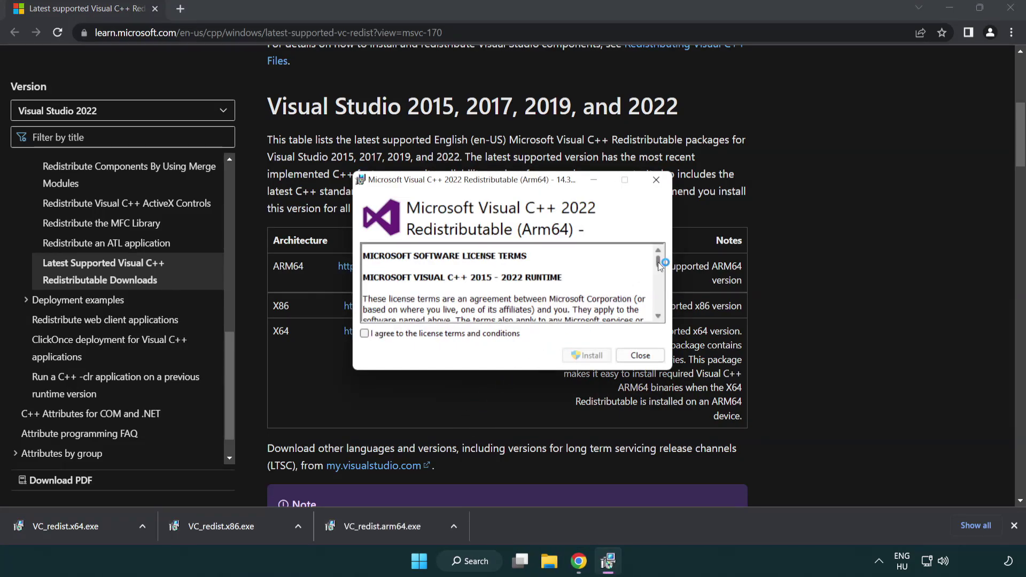
pyautogui.moveTo(659, 261); pyautogui.dragTo(658, 306)
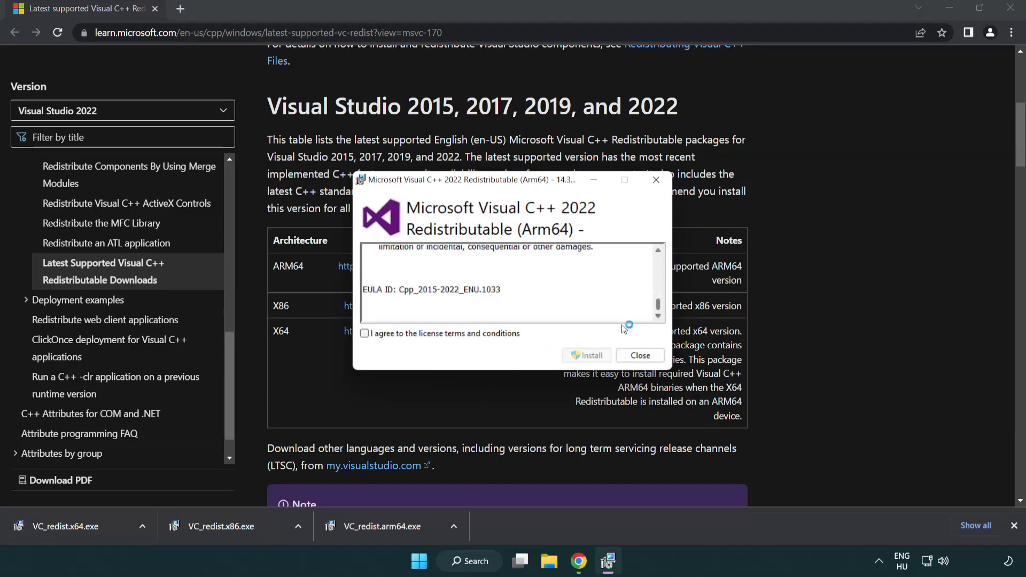
pyautogui.click(367, 334)
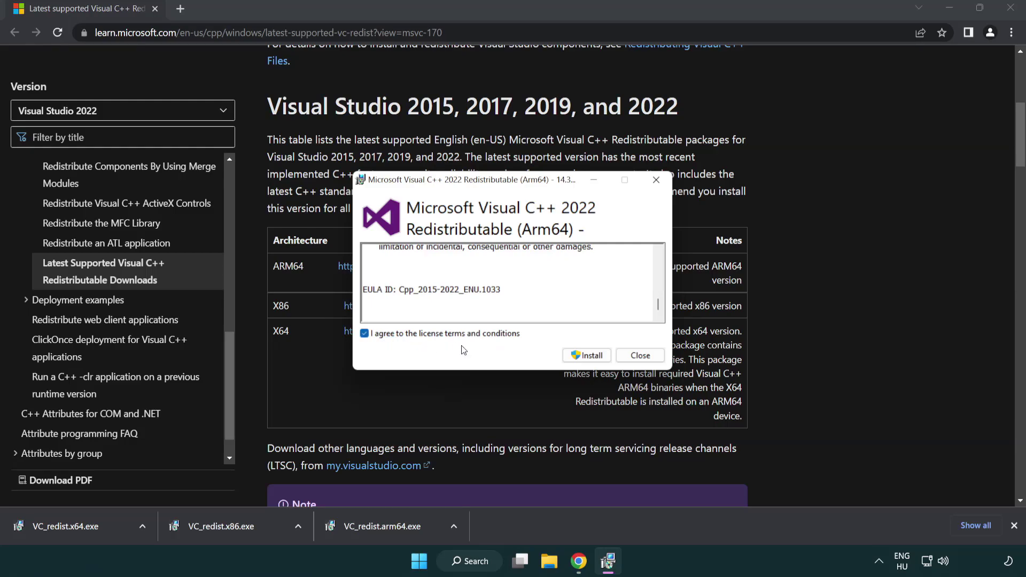
pyautogui.click(572, 354)
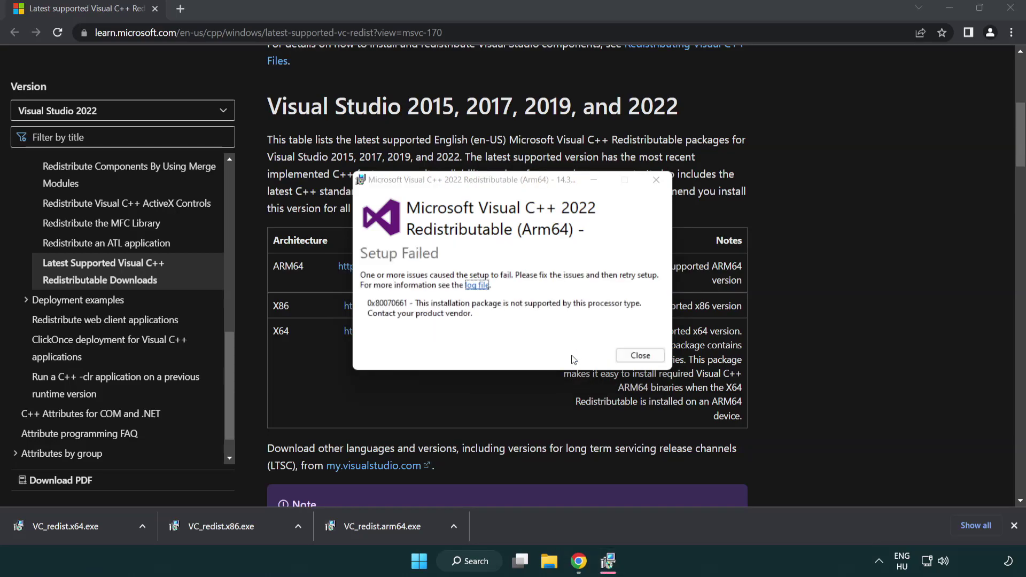
pyautogui.click(639, 357)
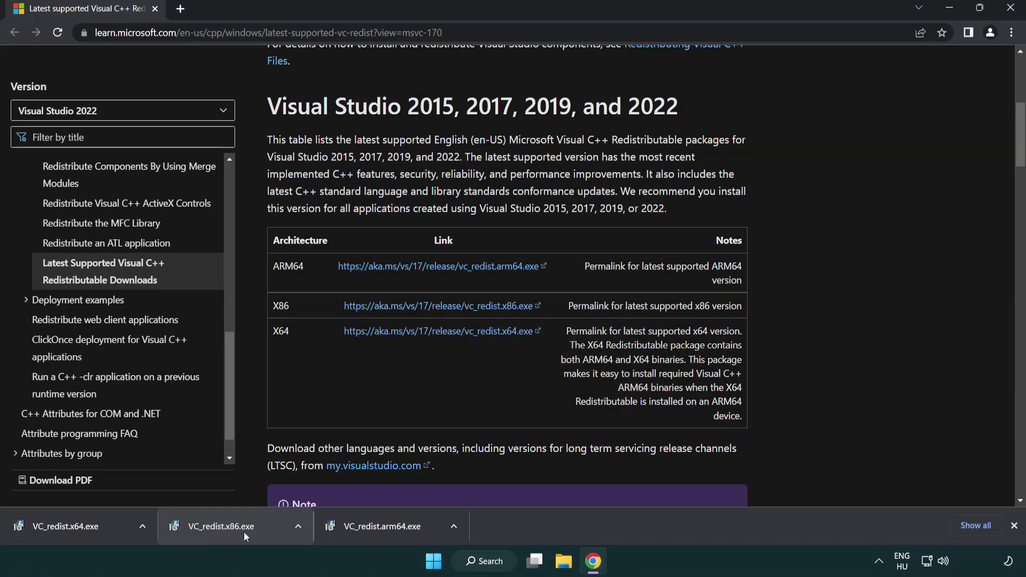
# Step: Install the x86 and x64 Visual C++ 2015-2022 redistributables without restarting
pyautogui.click(229, 533)
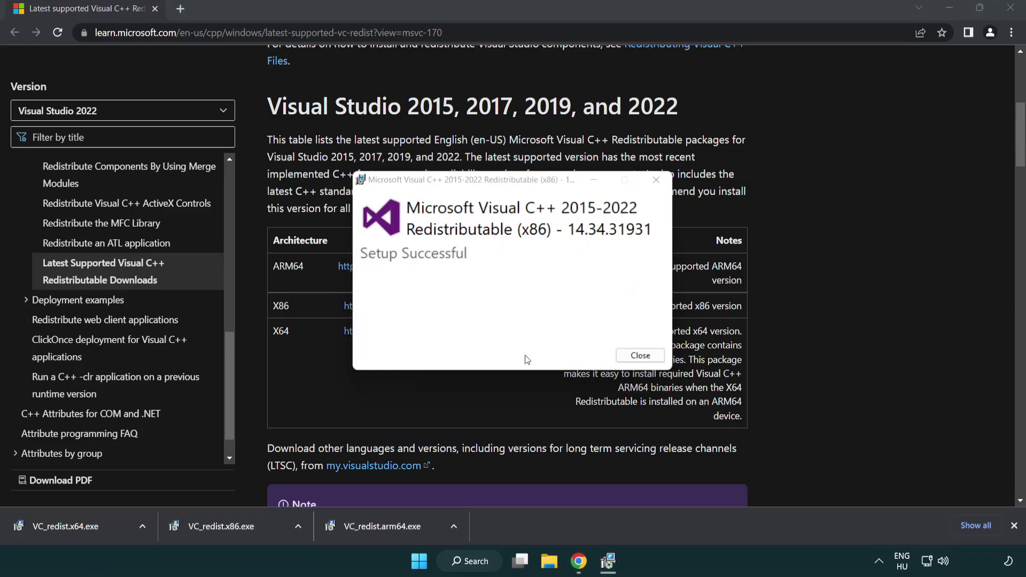
pyautogui.click(641, 355)
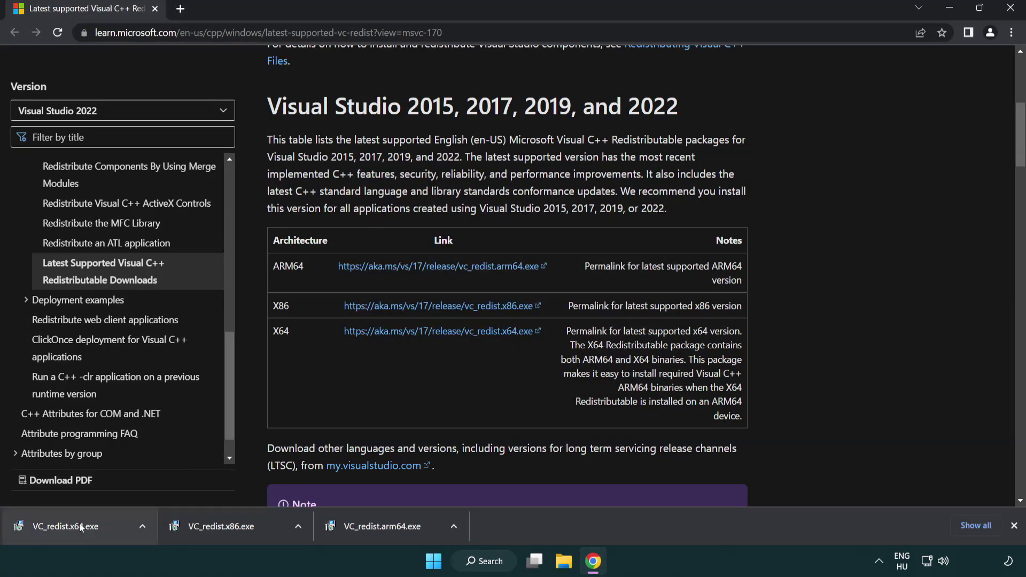
pyautogui.click(77, 525)
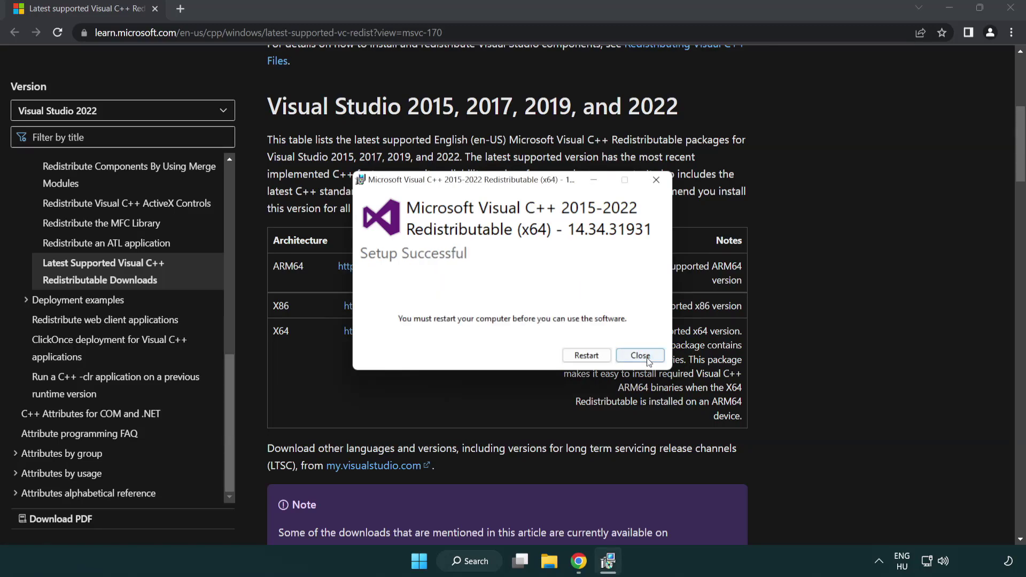
pyautogui.click(650, 360)
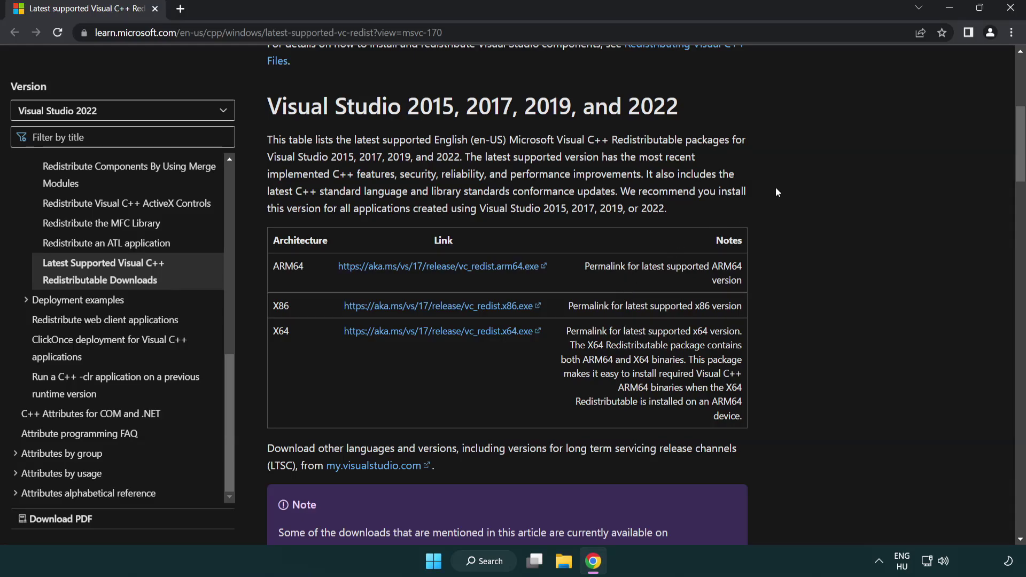
# Step: Close Chrome and launch Command Prompt as administrator from a 'cmd' search
pyautogui.click(1005, 11)
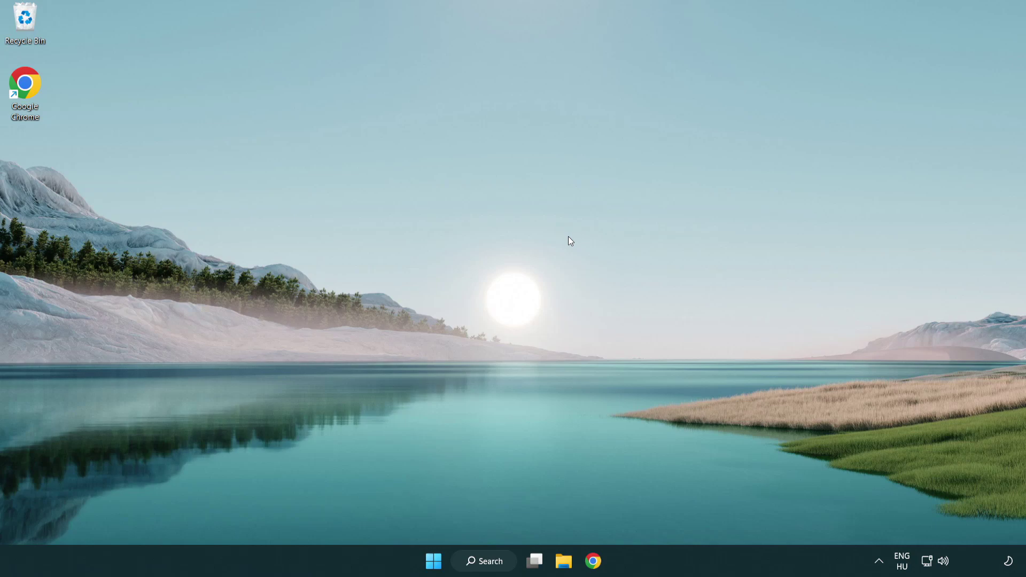
pyautogui.click(478, 562)
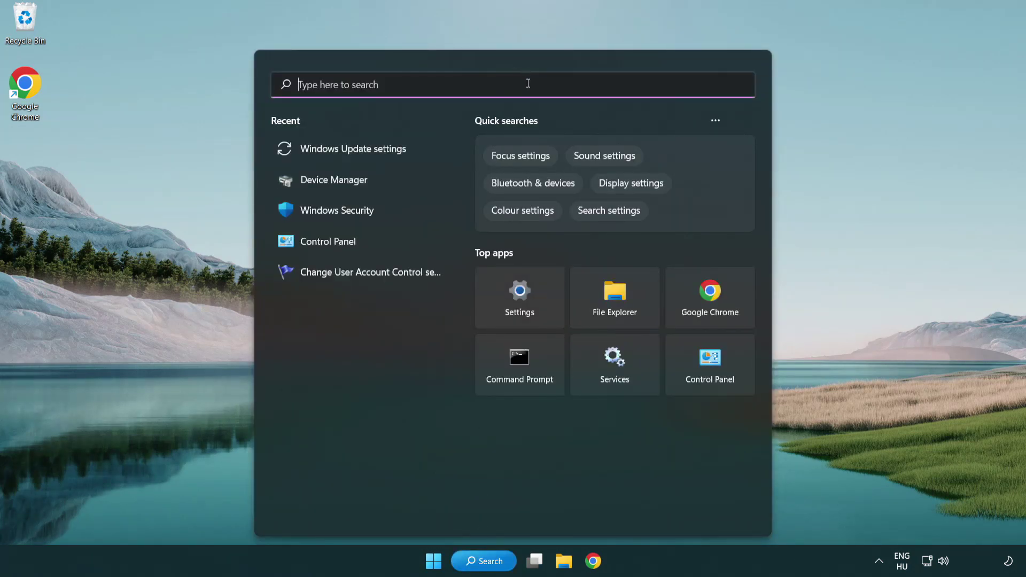
pyautogui.write('cmd')
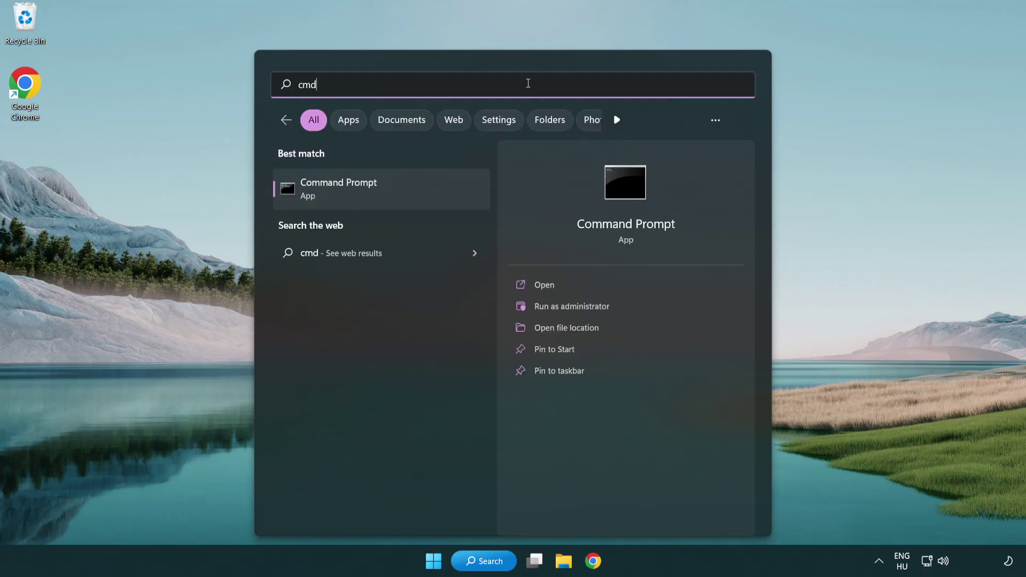
pyautogui.rightClick(394, 197)
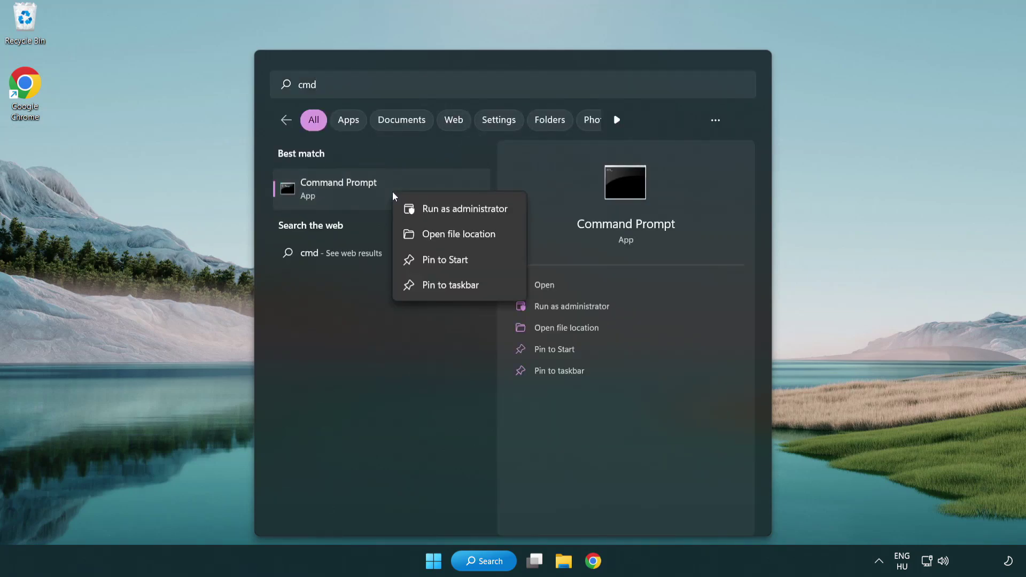
pyautogui.click(463, 214)
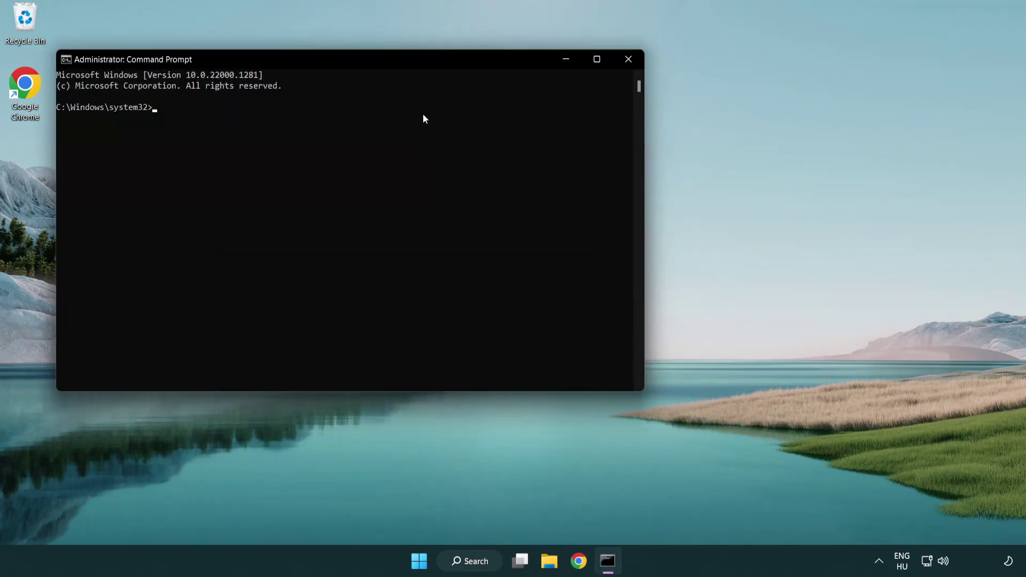
# Step: Center the Command Prompt window and run 'sfc /scannow' until verification reaches 100%
pyautogui.moveTo(366, 59); pyautogui.dragTo(516, 104)
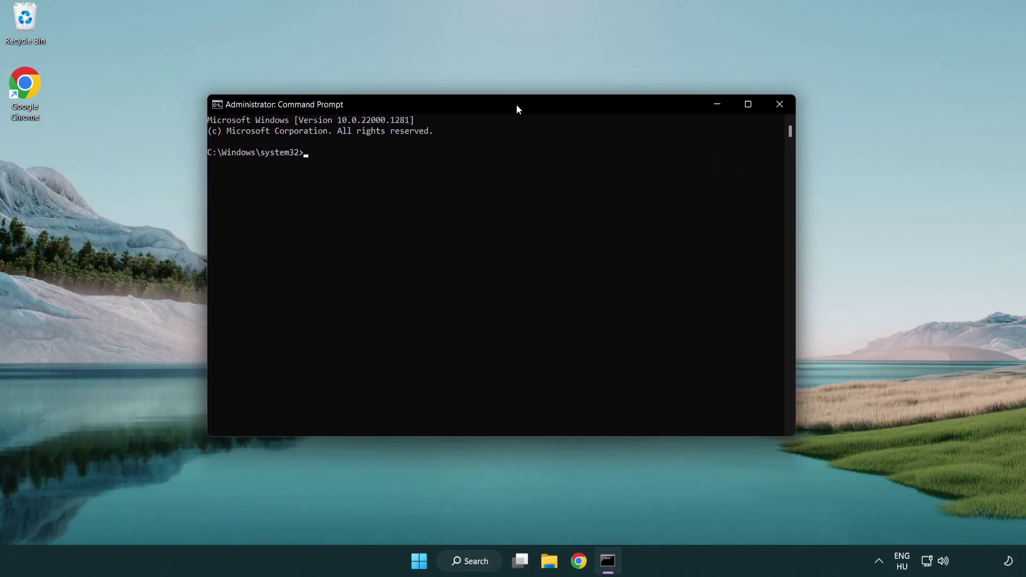
pyautogui.write('sfc /')
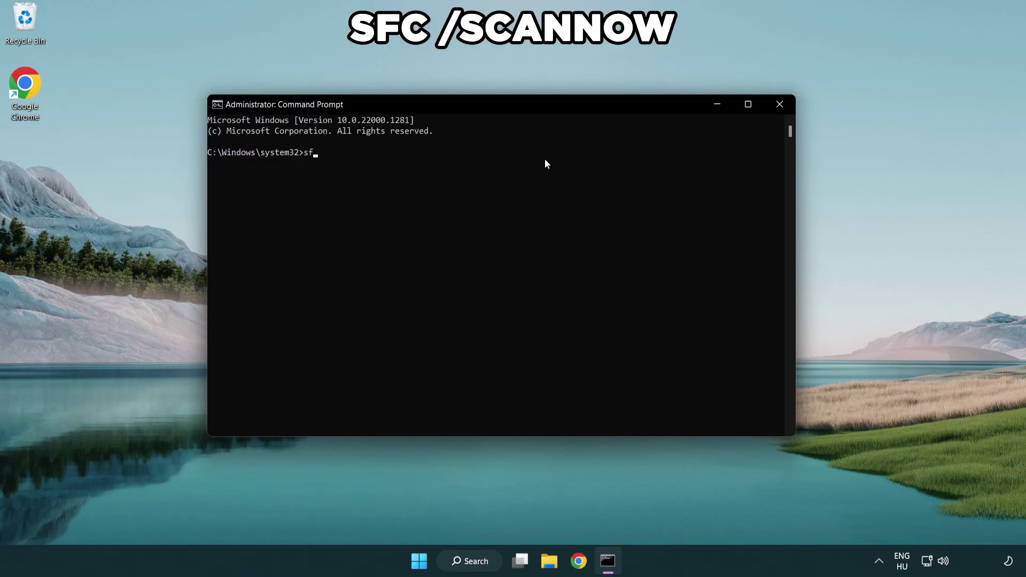
pyautogui.write('scannow')
pyautogui.press('Return')
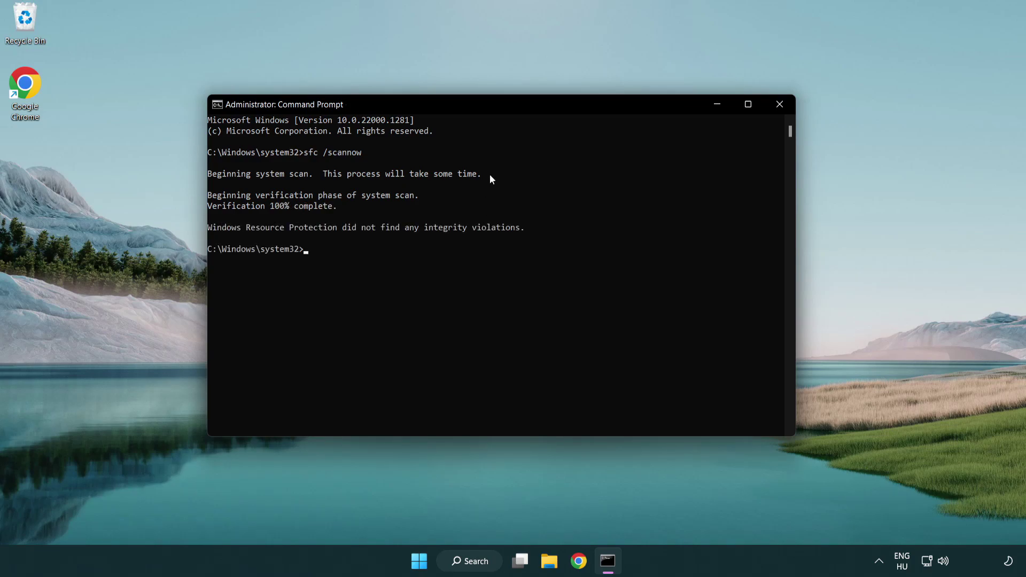
# Step: Close Command Prompt and bring up the Start menu's power options to restart
pyautogui.click(781, 105)
pyautogui.click(427, 565)
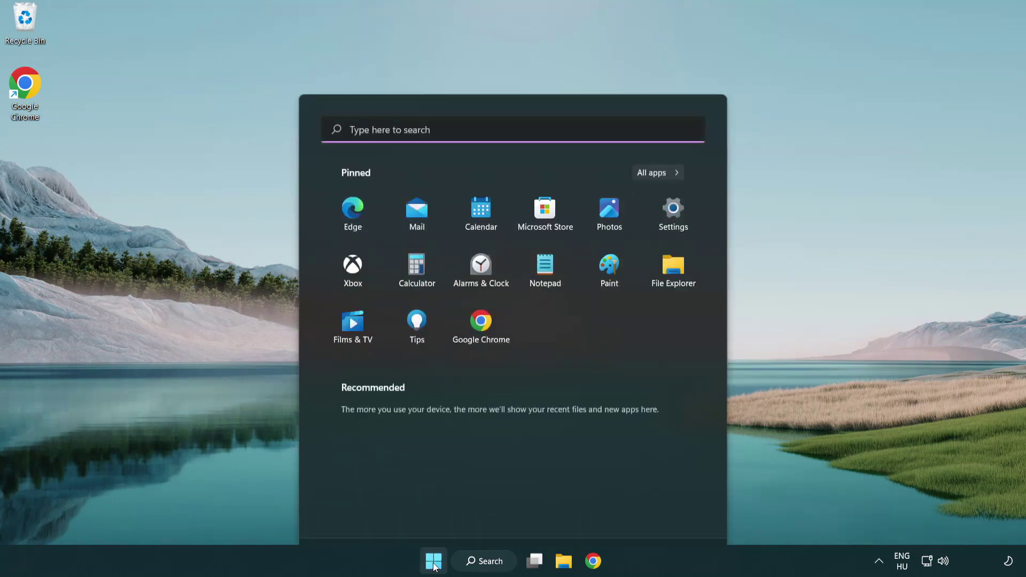
pyautogui.click(683, 513)
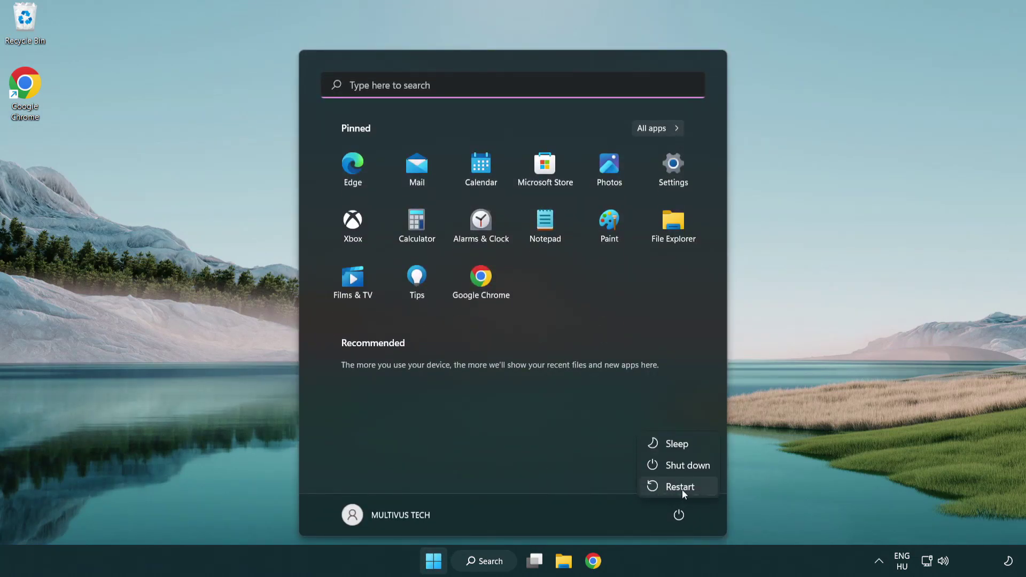